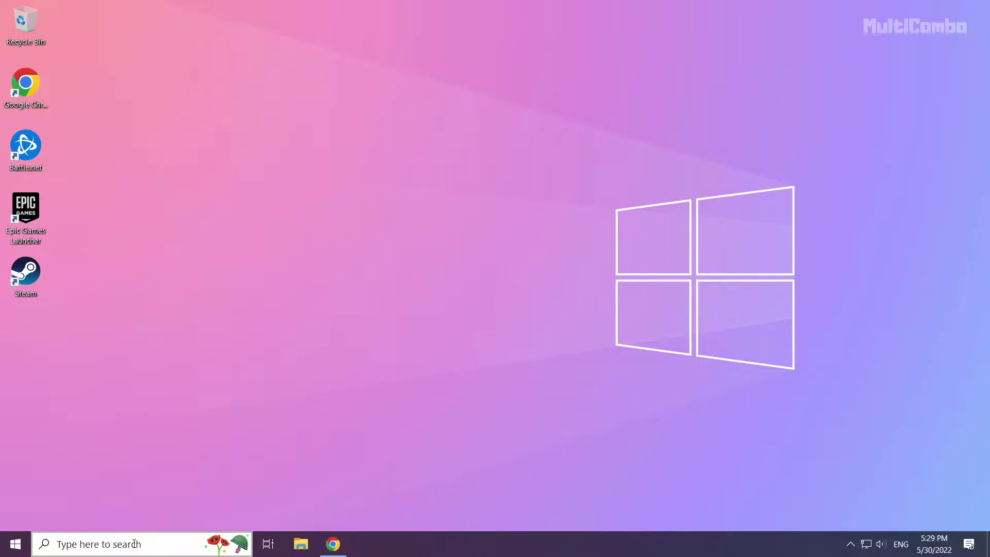
Search Windows for 'device manager'
left_click(134, 544)
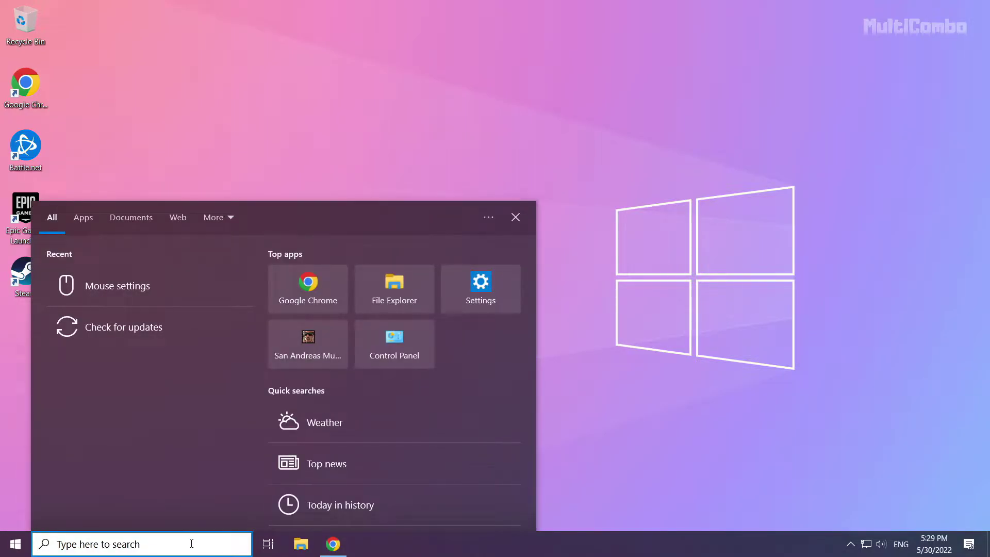
type("devic")
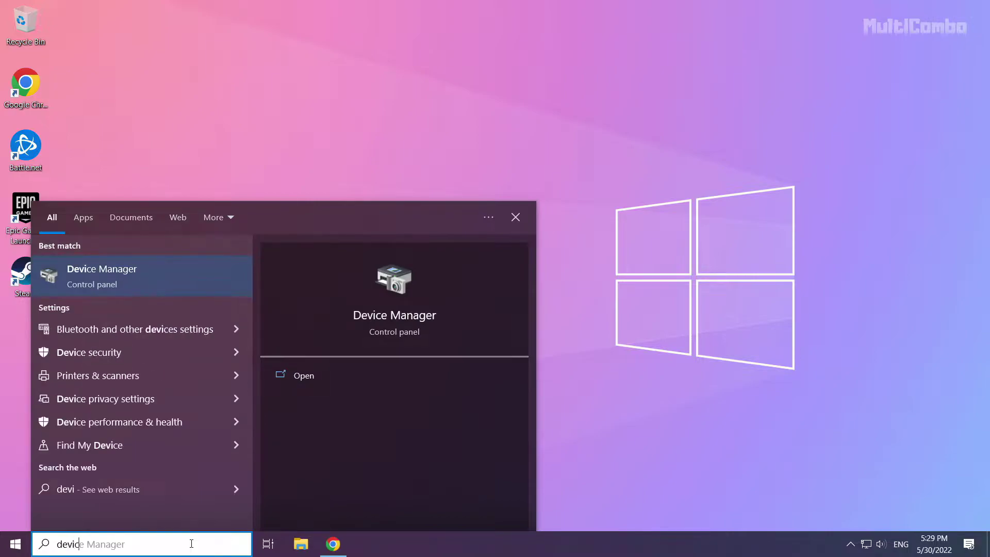
type("e manager")
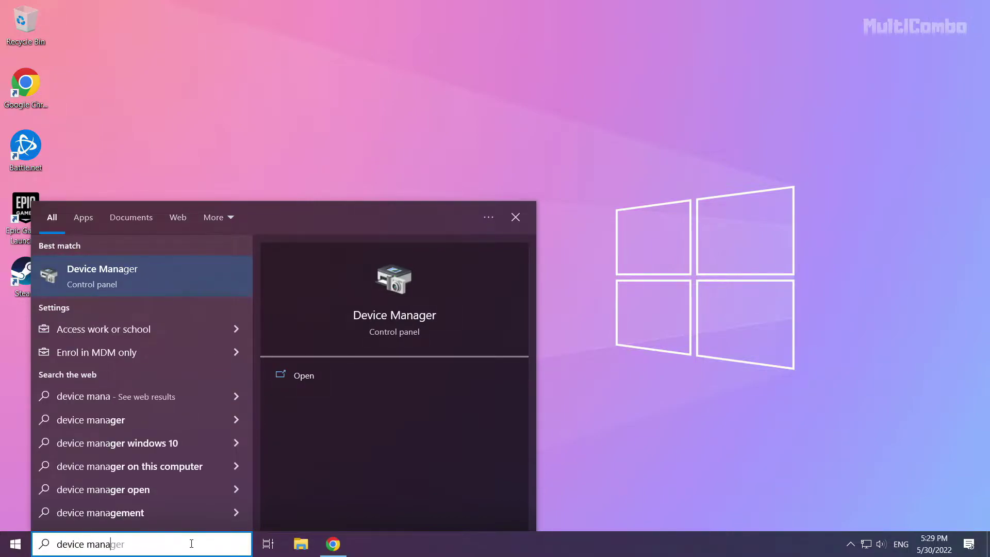
Open Device Manager, centre its window, and select the NVIDIA GeForce GTX 1050 Ti under Display adapters
left_click(114, 275)
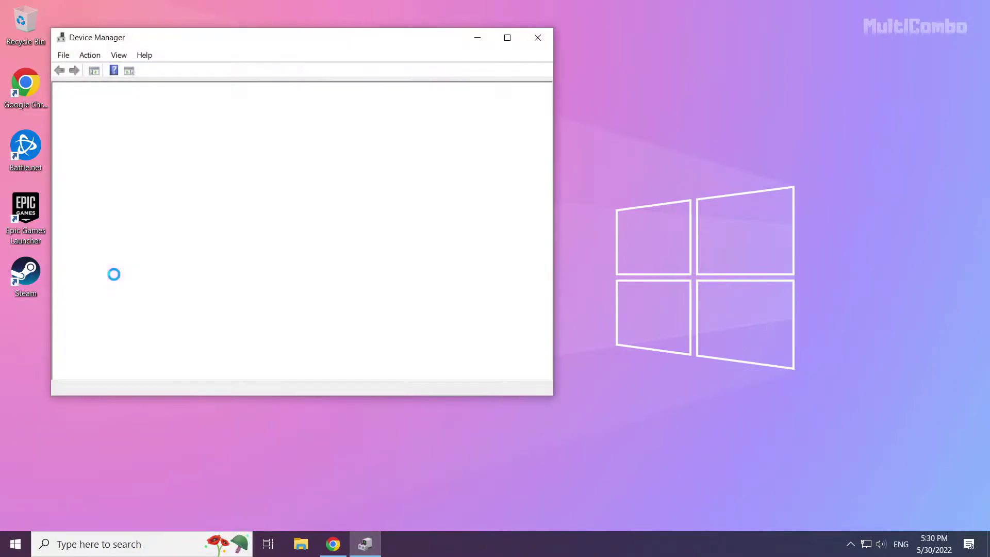
left_click_drag(229, 40, 420, 95)
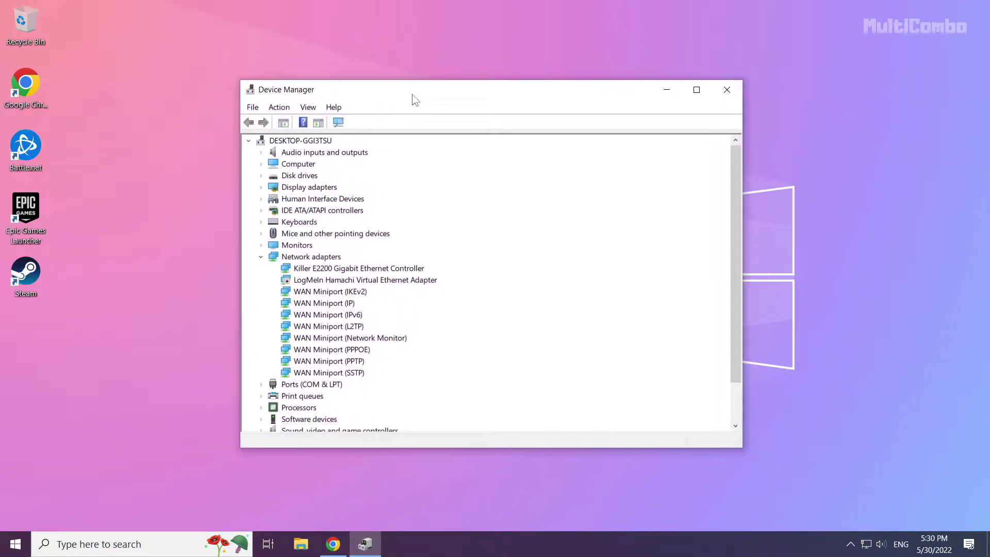
left_click(293, 189)
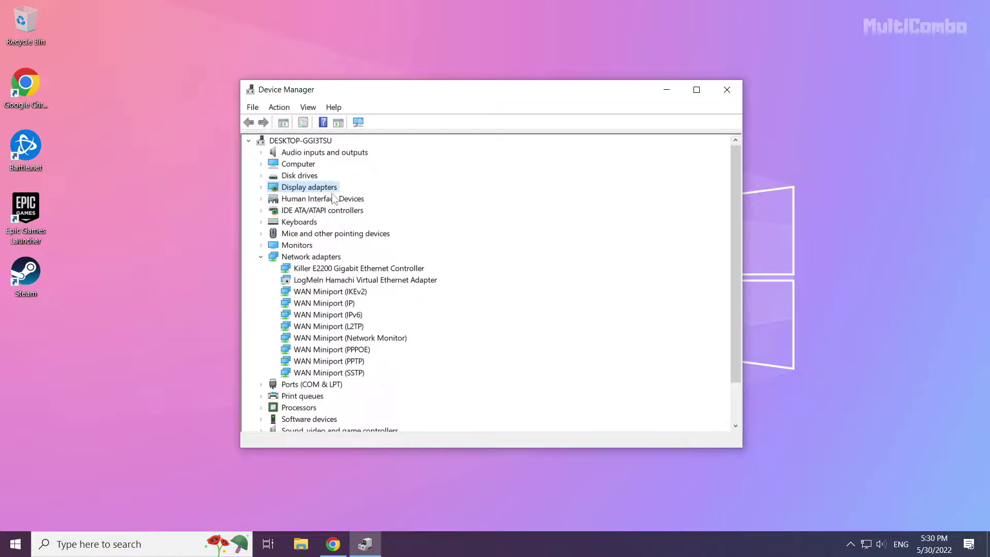
left_click(262, 187)
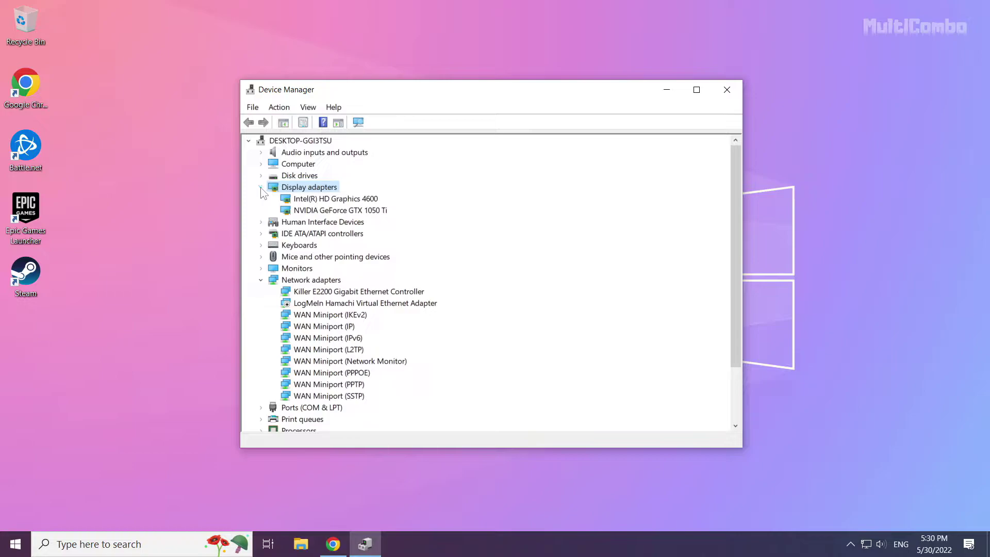
left_click(319, 213)
left_click(324, 200)
left_click(323, 211)
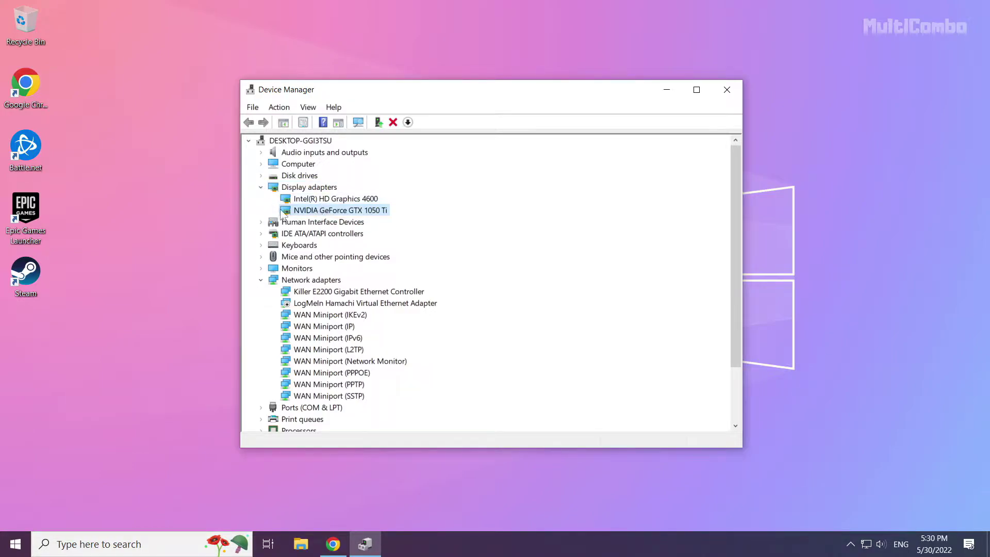
Automatically search for a newer NVIDIA driver; the best driver is already installed
right_click(323, 211)
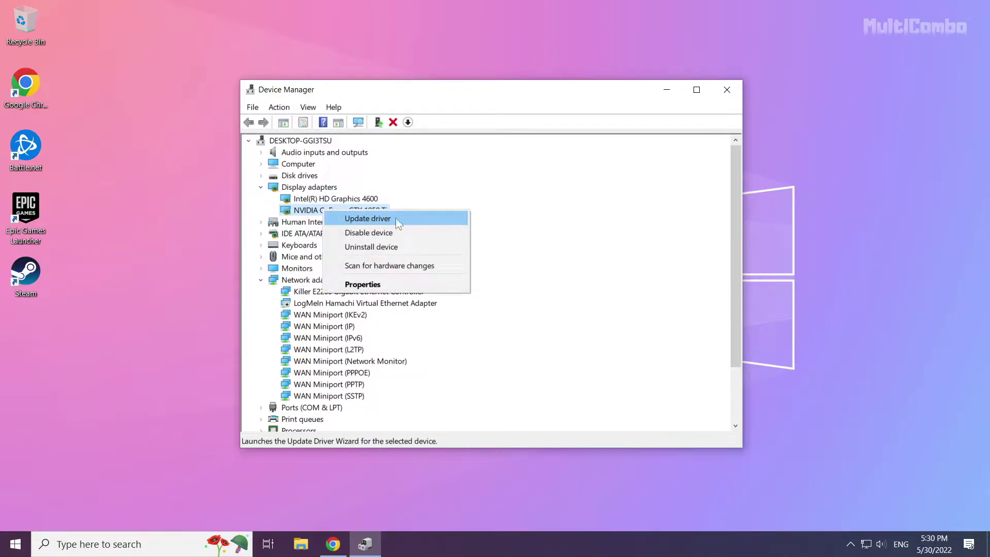
left_click(383, 218)
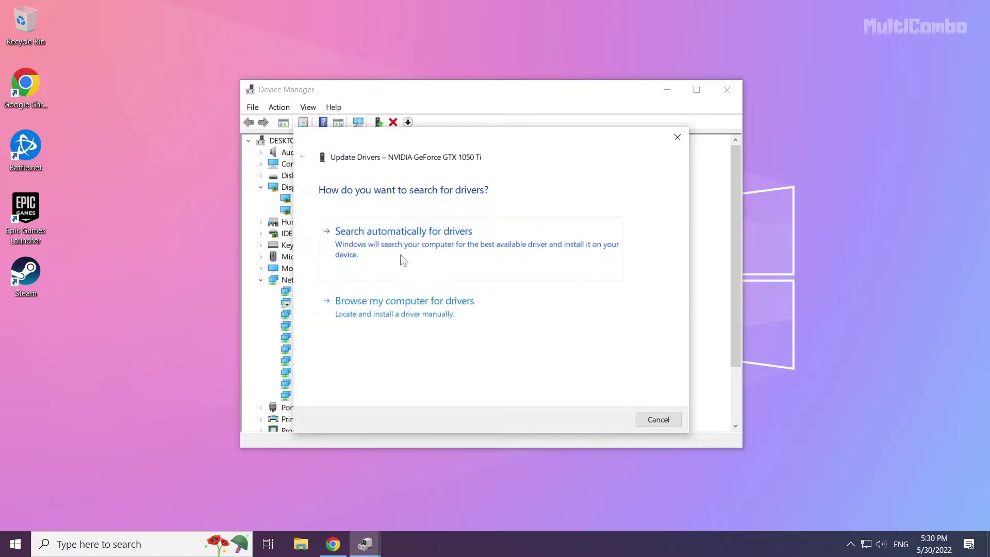
left_click(445, 263)
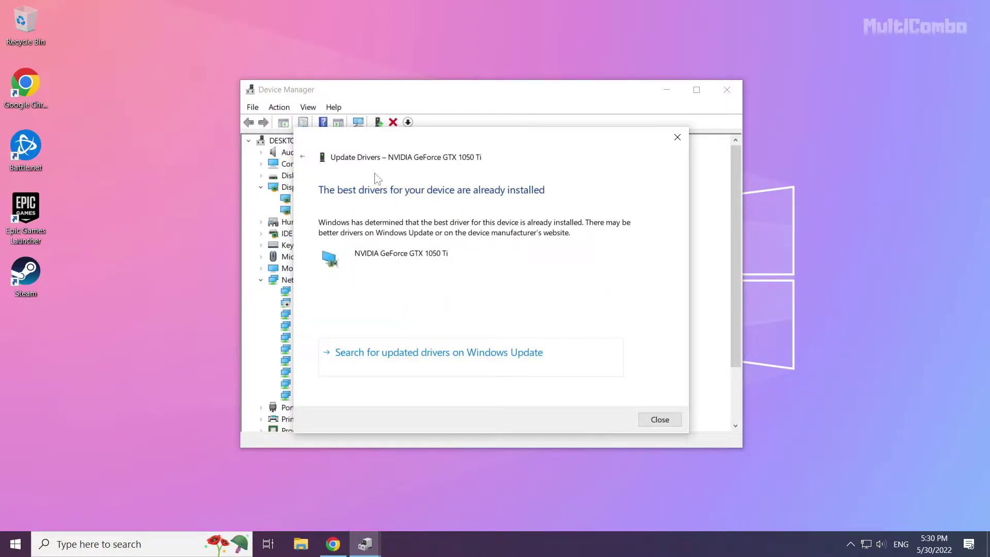
left_click(662, 420)
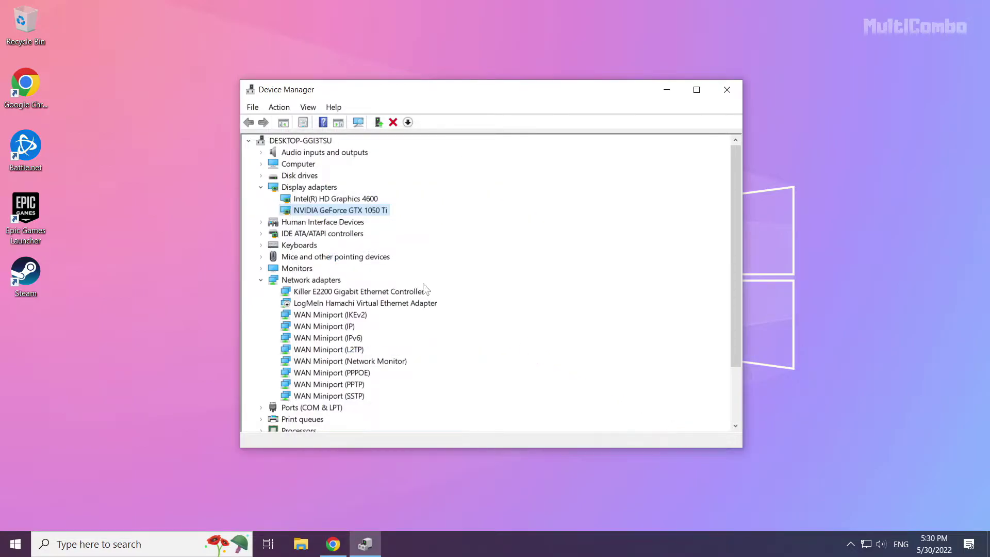
Automatically search for a newer Intel(R) HD Graphics 4600 driver; the best one is already installed
left_click(310, 200)
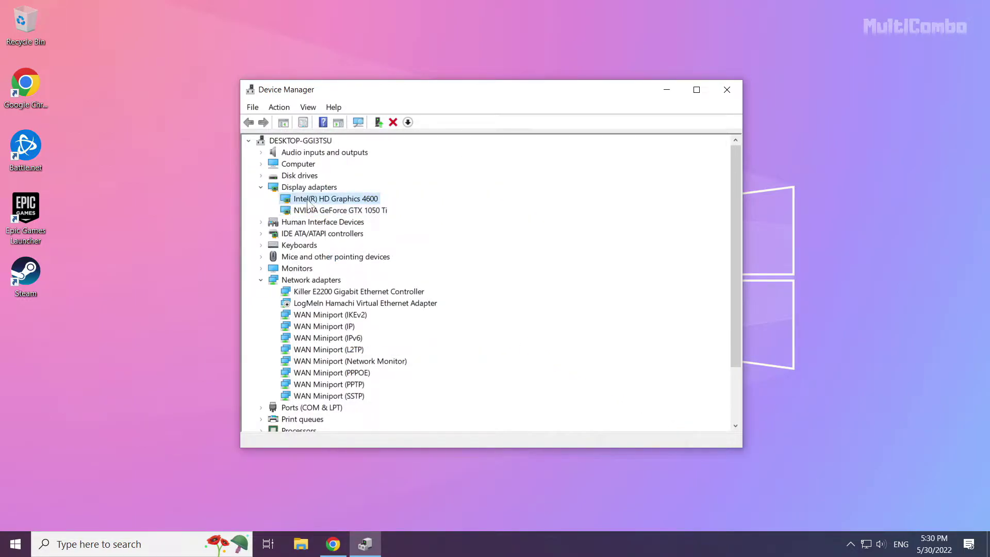
right_click(334, 202)
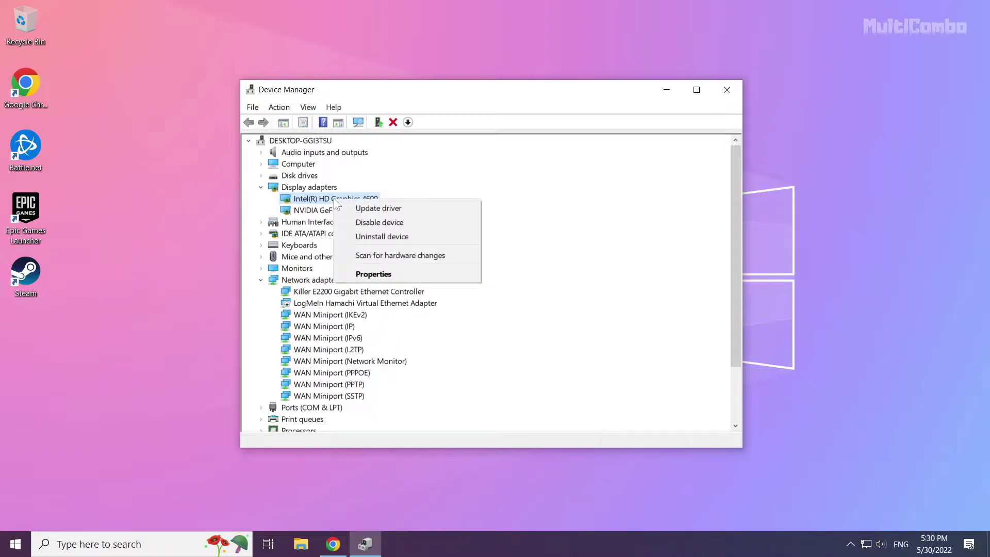
left_click(415, 210)
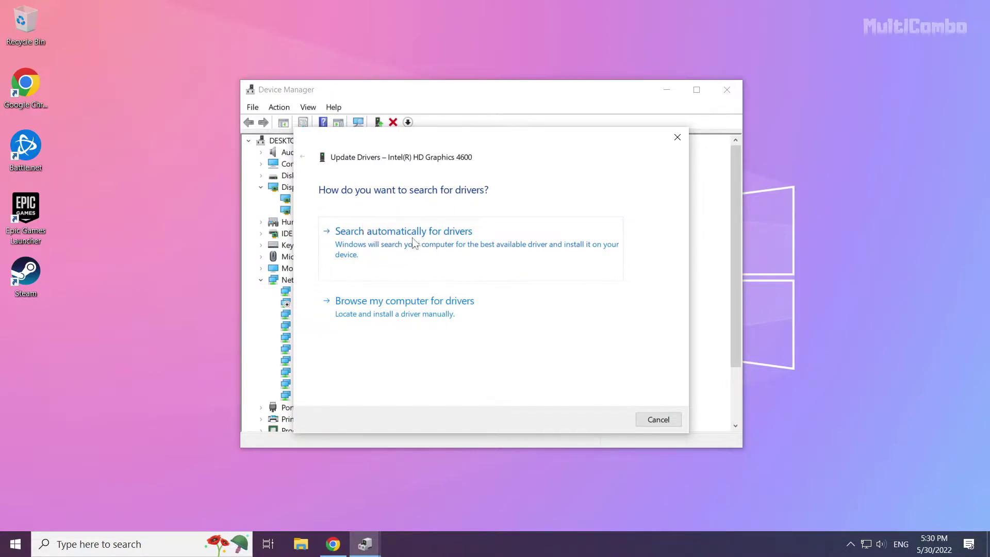
left_click(410, 264)
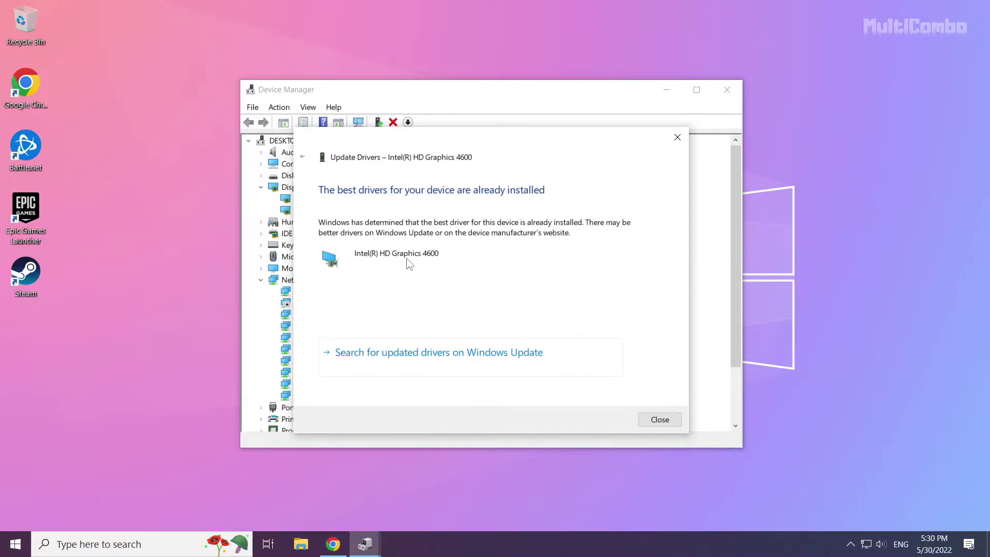
left_click(663, 419)
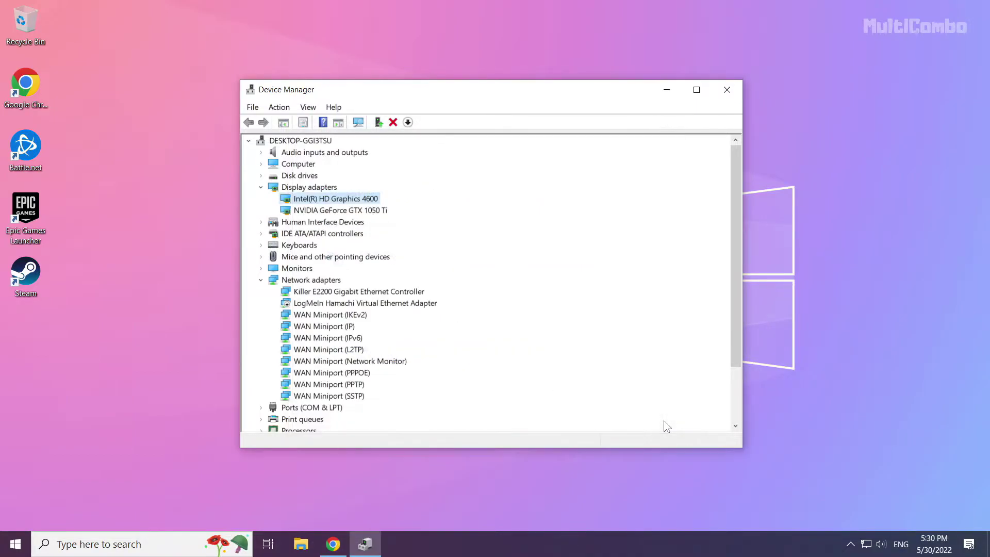
Close Device Manager and search Windows for 'update'
left_click(727, 91)
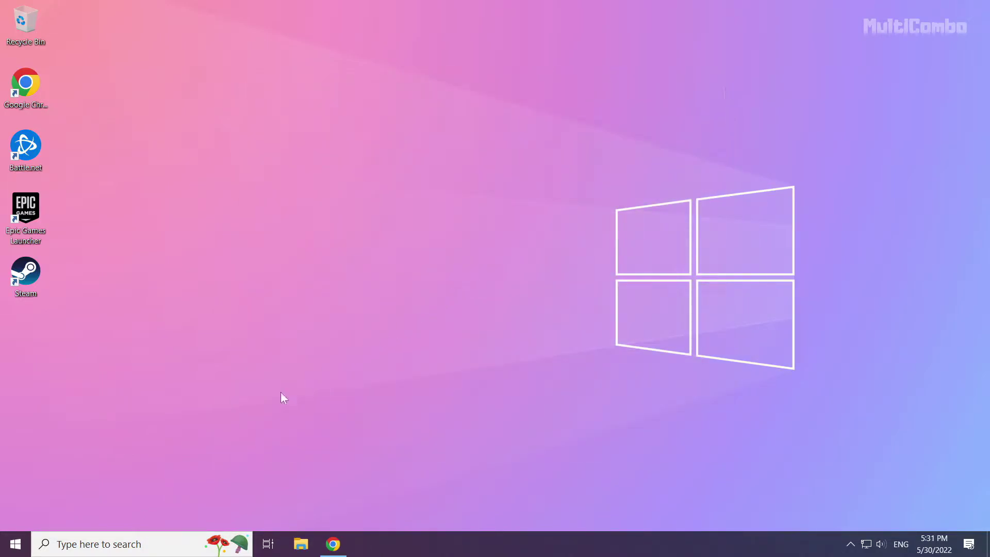
left_click(122, 545)
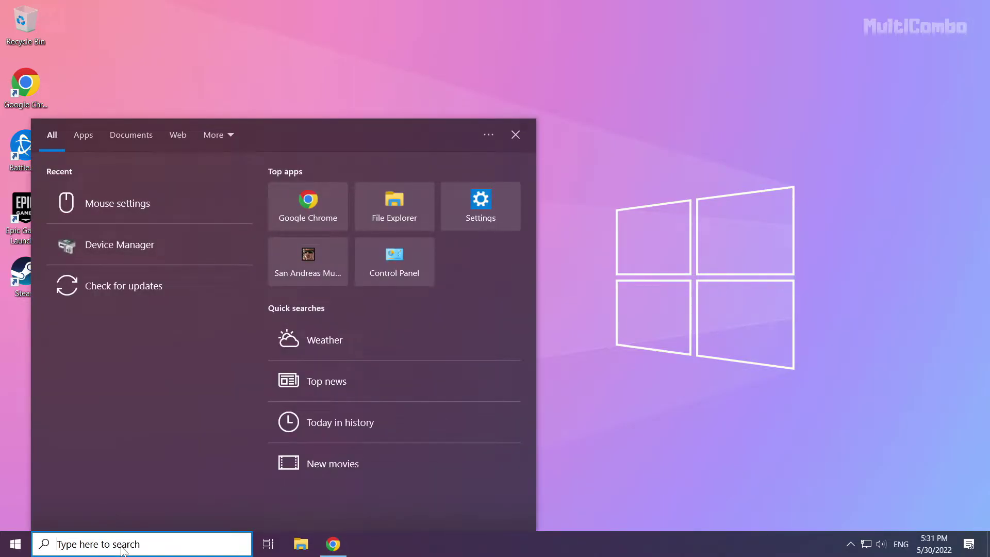
type("update")
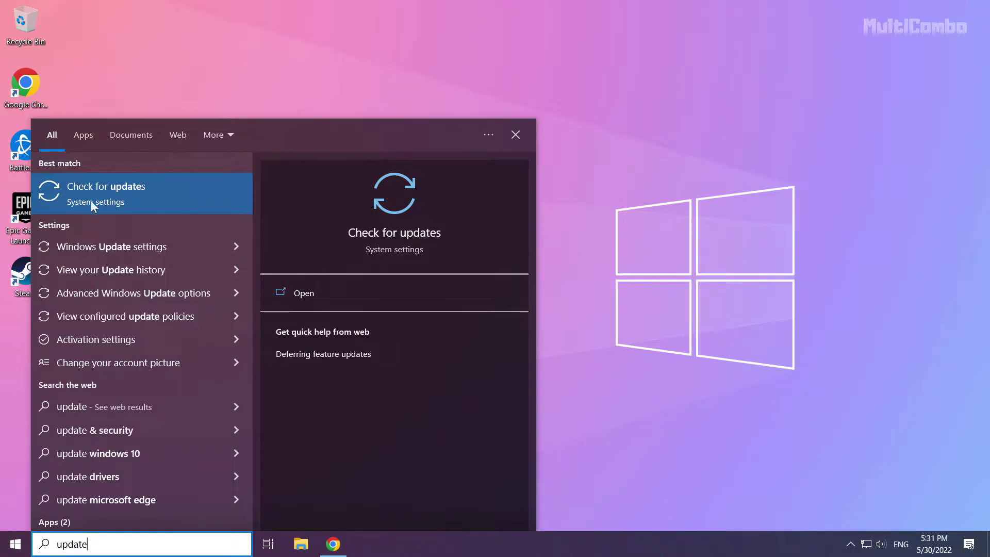
Check Windows Update, which reports You're up to date, then close Settings
left_click(135, 192)
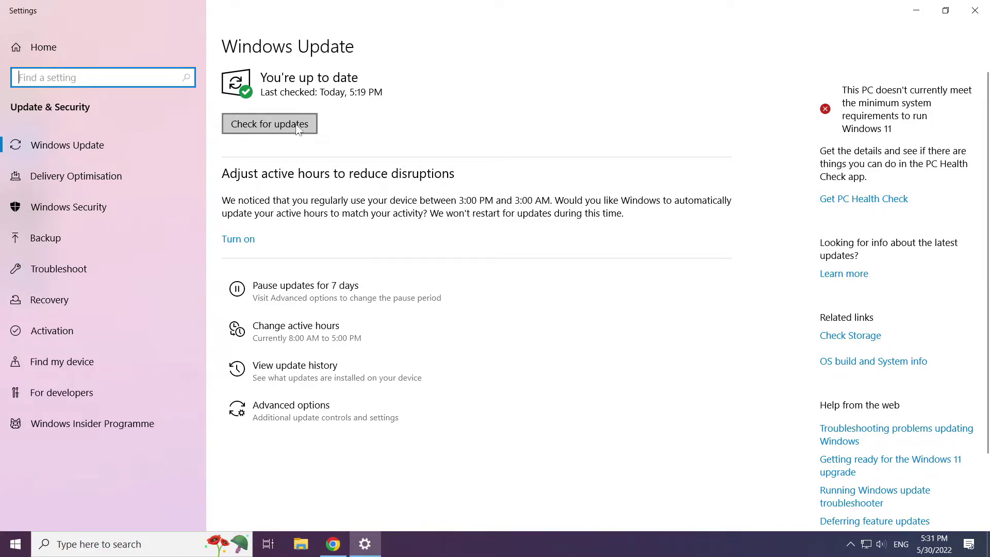
left_click(271, 125)
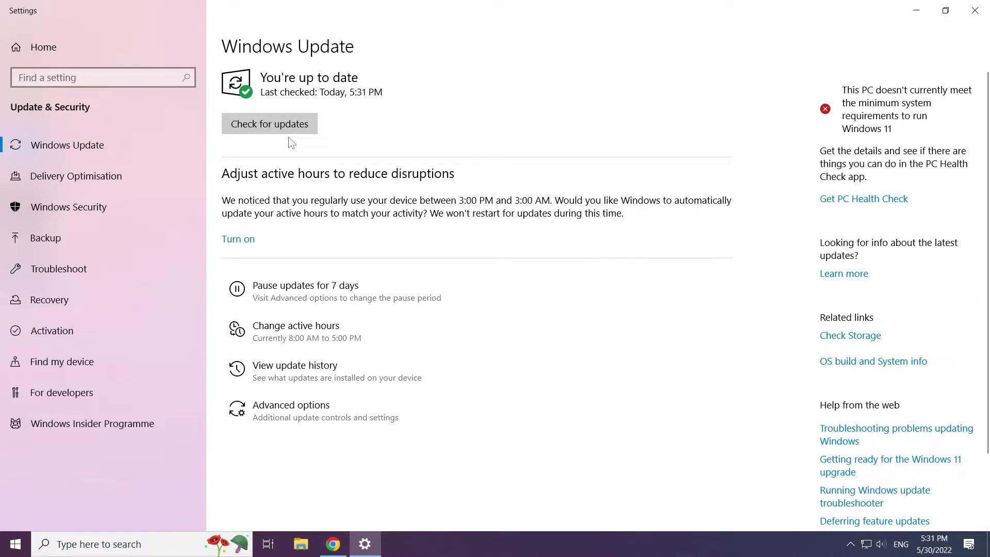
left_click(976, 11)
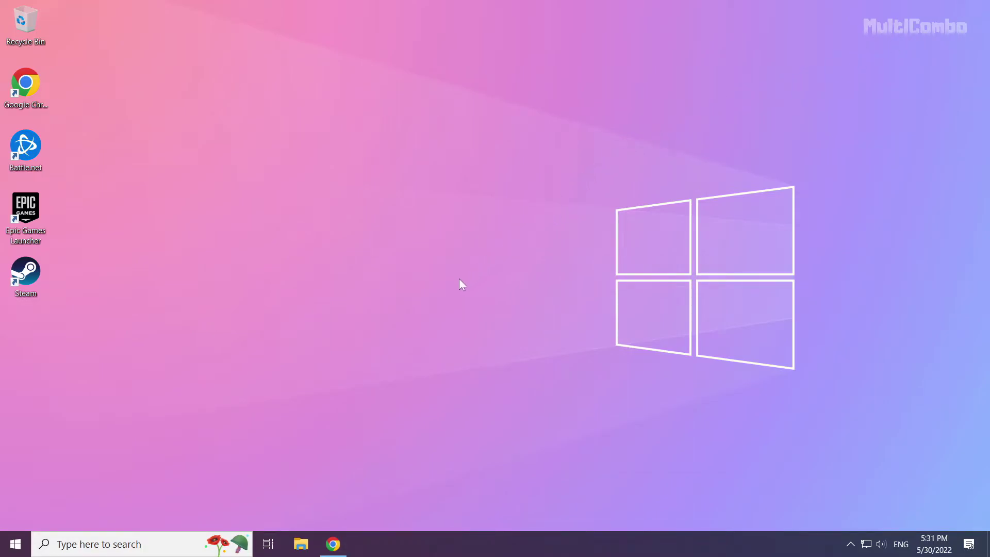
Download the DirectX End-User Runtime Web Installer in Chrome and launch dxwebsetup (1).exe
left_click(337, 550)
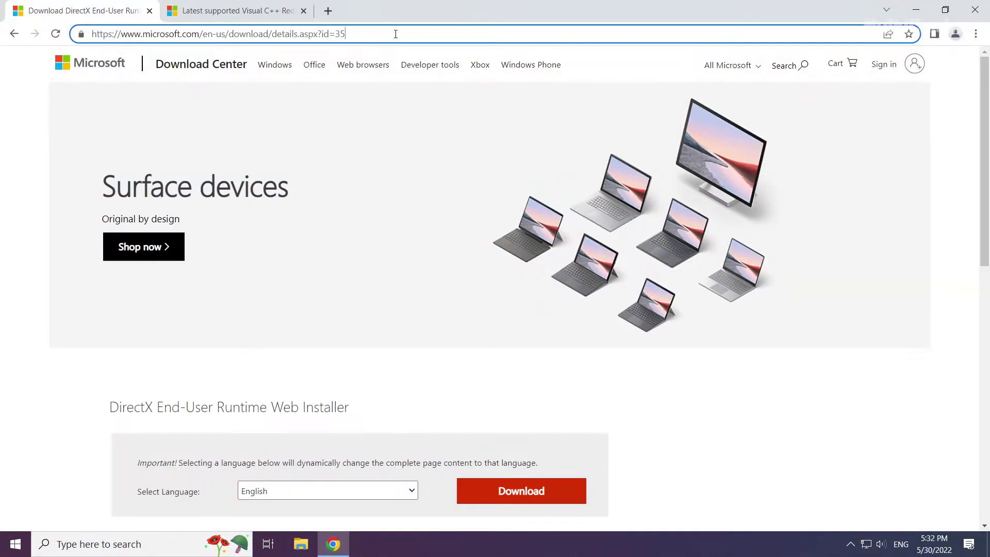
left_click_drag(395, 34, 417, 31)
left_click(407, 374)
scroll(397, 375, "down", 1)
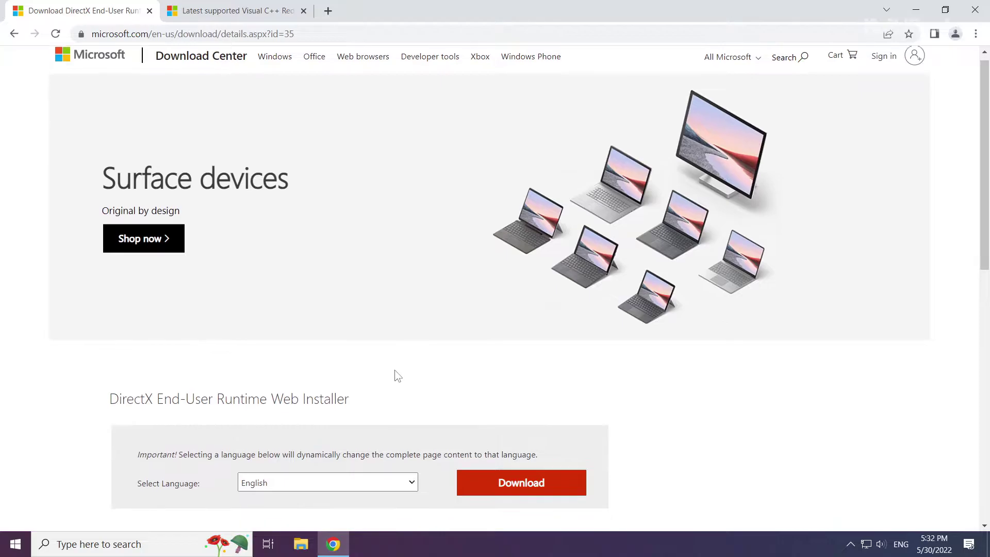
scroll(398, 375, "down", 2)
left_click_drag(359, 283, 105, 277)
left_click(93, 277)
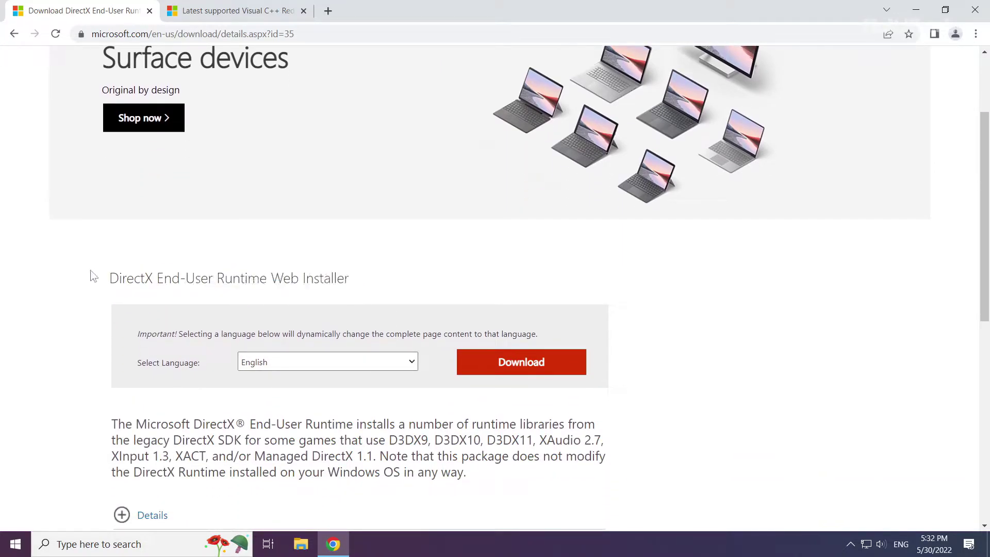
left_click(522, 369)
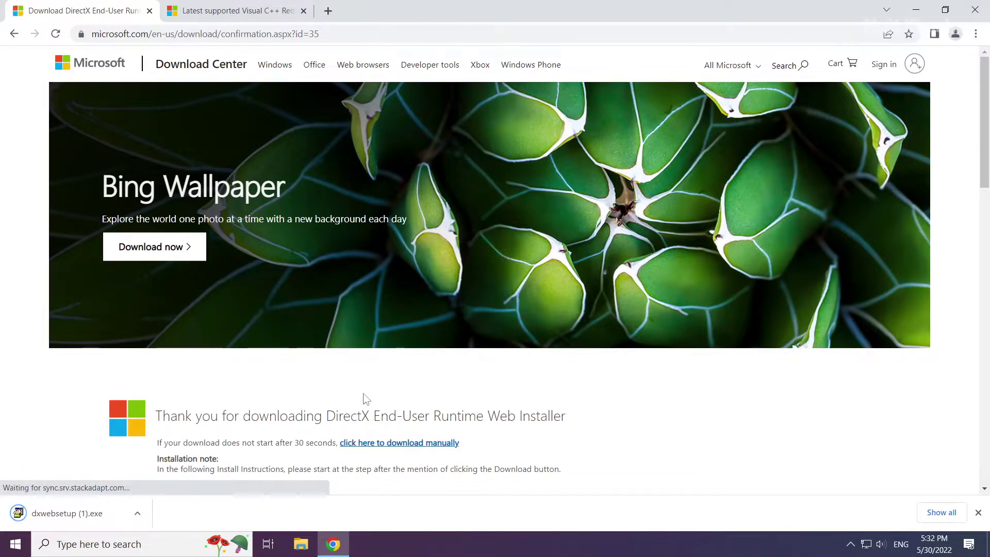
left_click(67, 511)
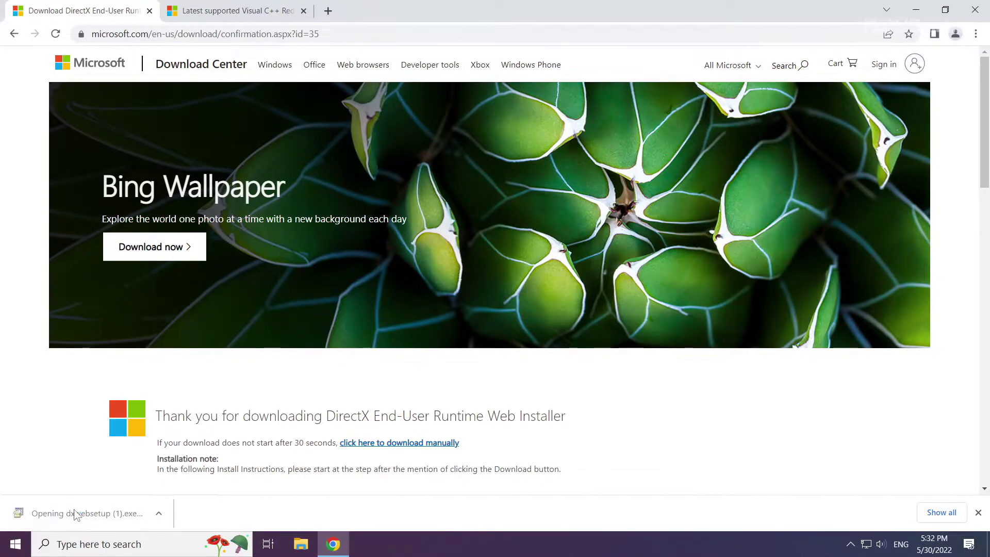
Run DirectX Setup, accepting the licence and declining the Bing Bar, then finish
left_click_drag(198, 45, 484, 172)
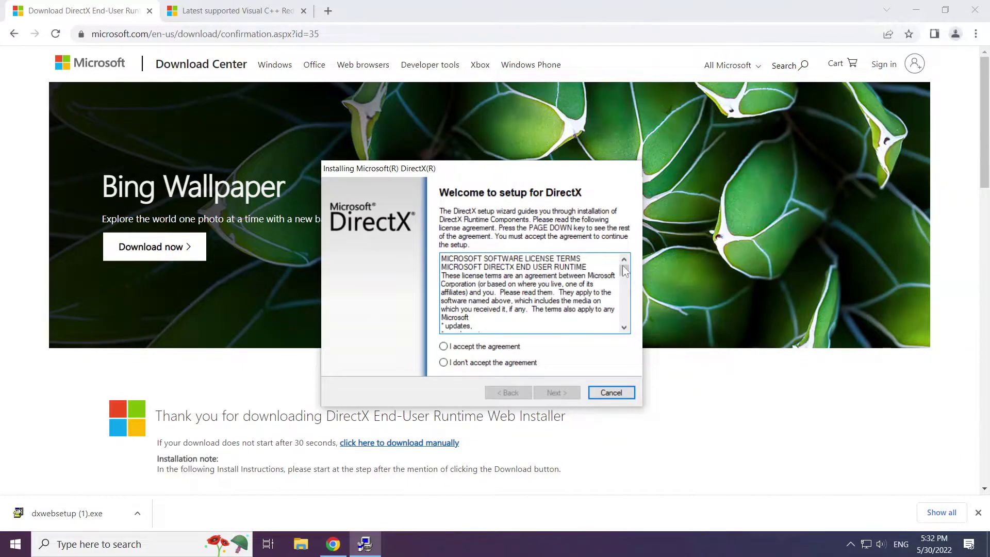
left_click_drag(625, 270, 628, 322)
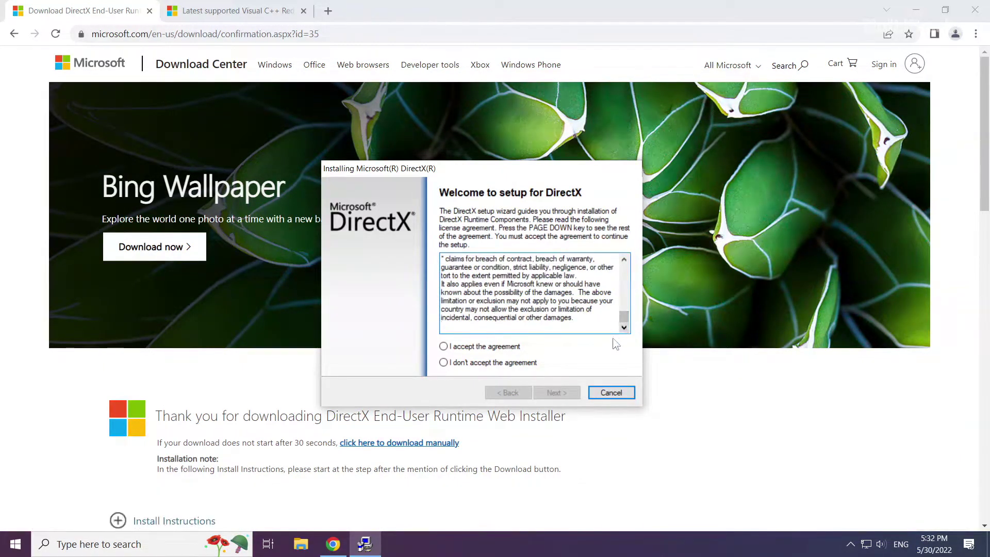
left_click(446, 349)
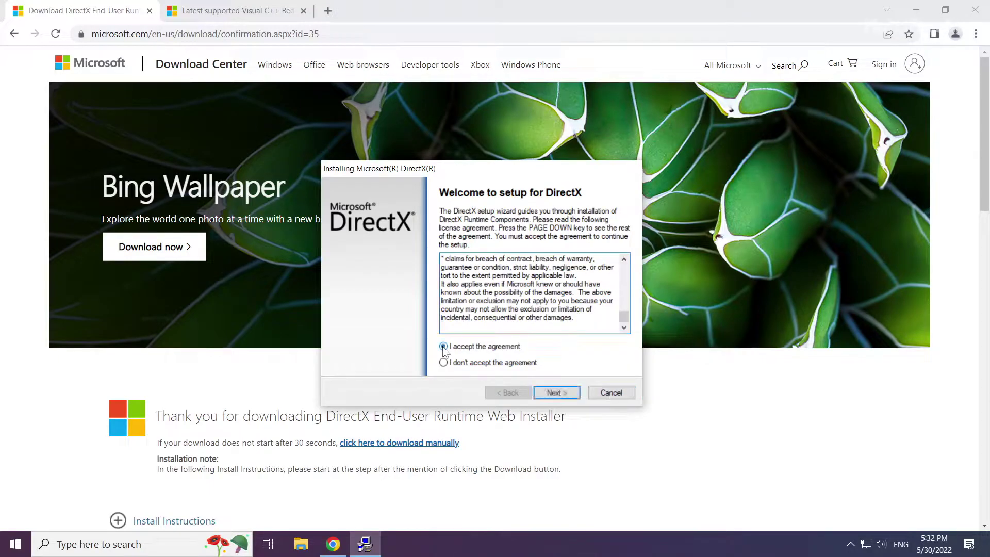
left_click(554, 391)
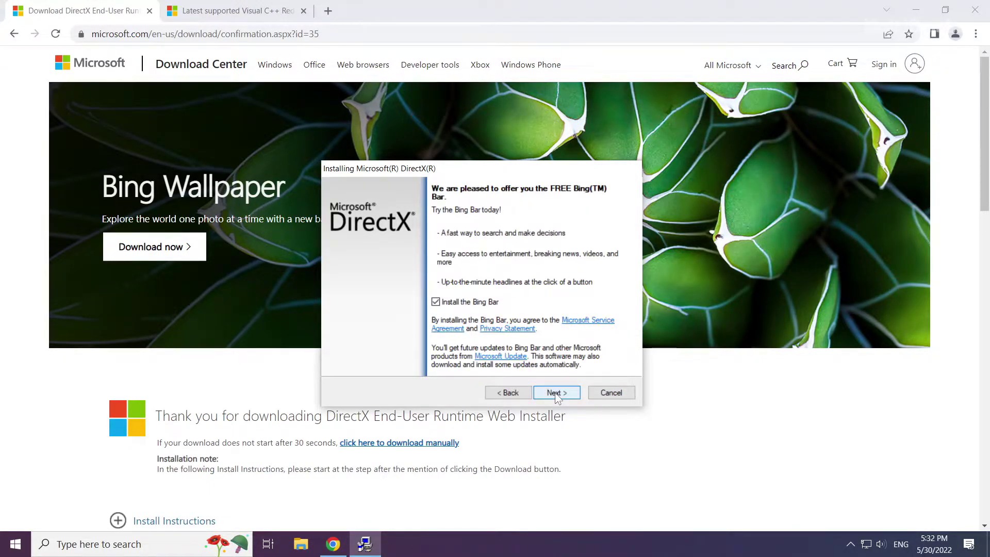
left_click(436, 301)
left_click(555, 393)
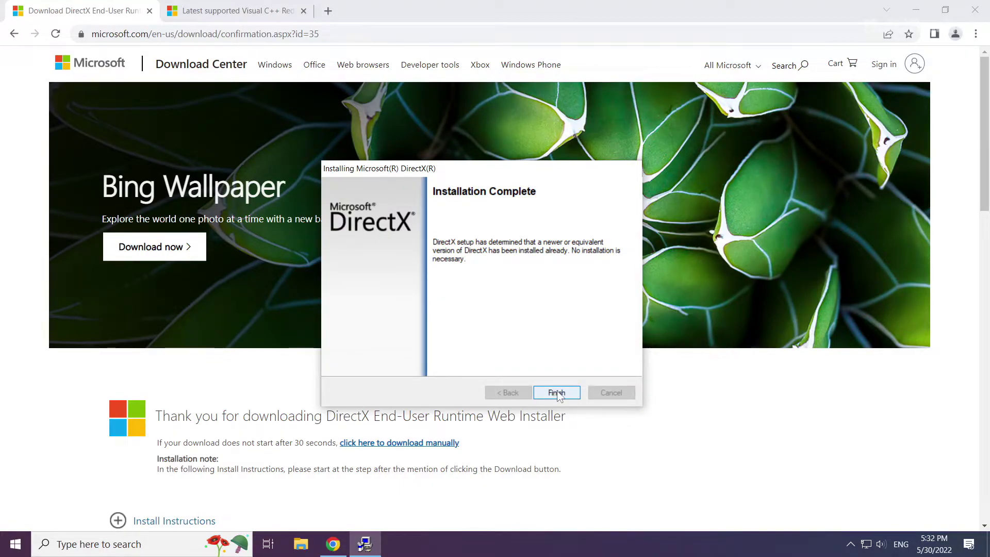
left_click(556, 393)
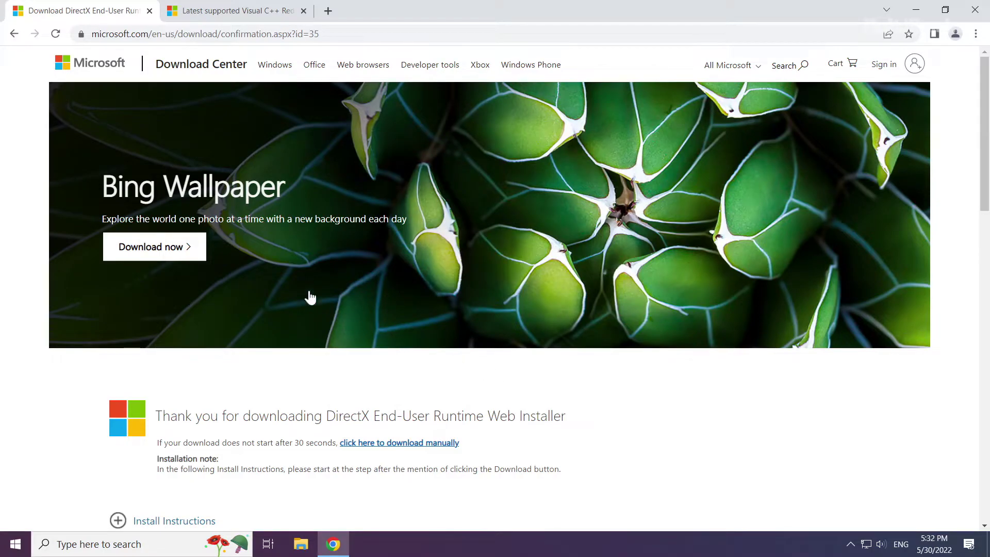
Close the DirectX tab and review the Visual C++ Redistributable docs page
left_click(149, 11)
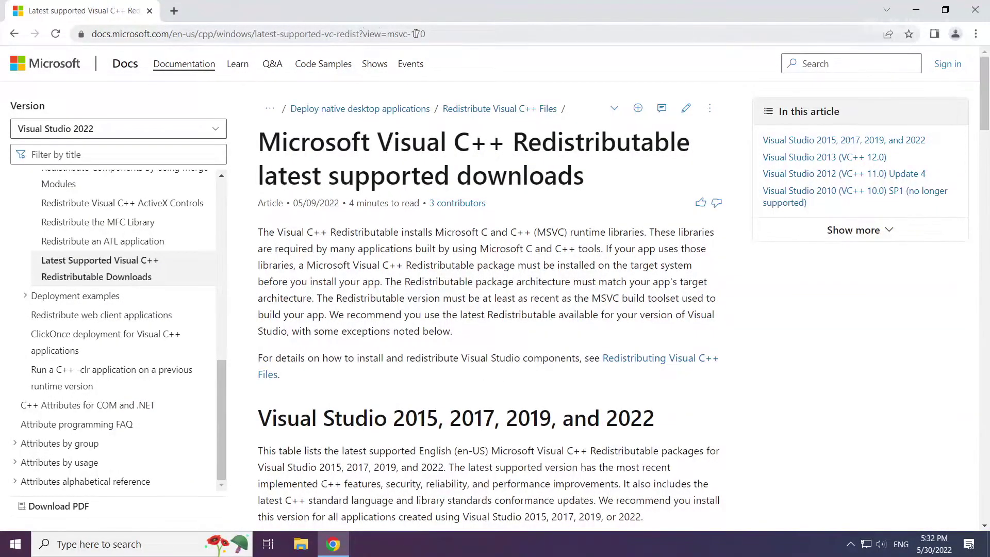
mouse_move(514, 34)
left_mouse_down()
mouse_move(92, 33)
mouse_move(514, 30)
left_mouse_up()
left_click(356, 101)
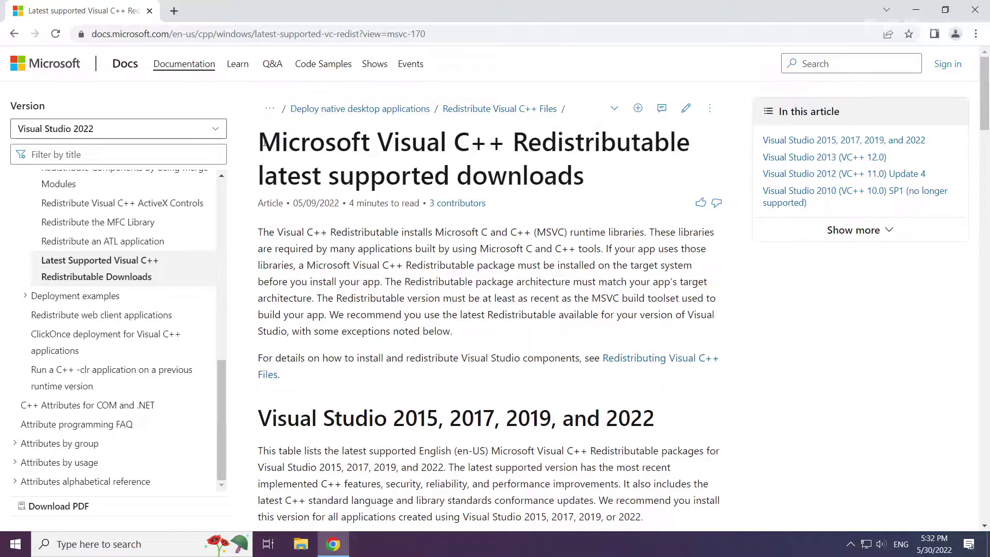
left_click_drag(264, 143, 504, 143)
left_click(503, 143)
left_click_drag(258, 417, 660, 420)
left_click(680, 421)
Download the ARM64, X86 and X64 Visual Studio 2015–2022 redistributable installers
scroll(497, 401, "down", 4)
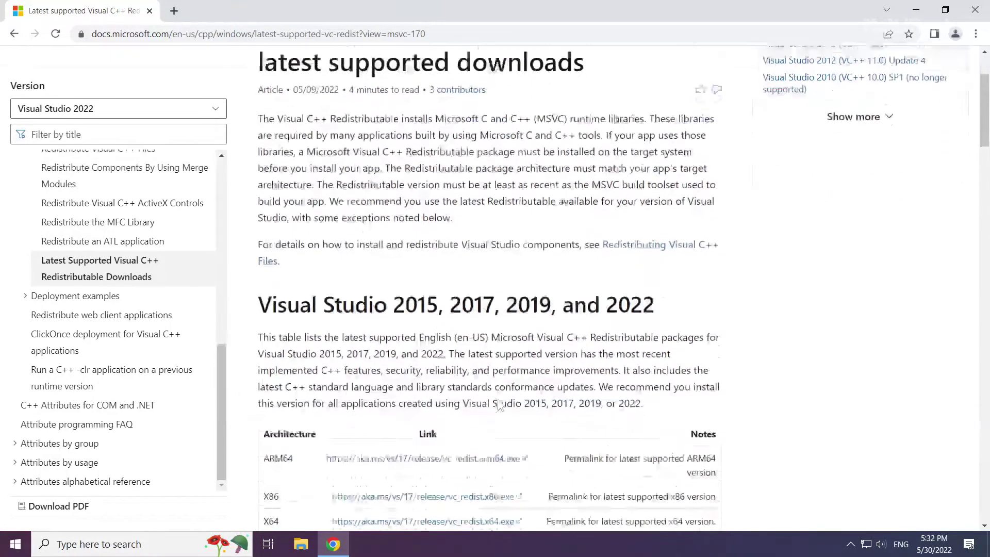
scroll(497, 398, "down", 1)
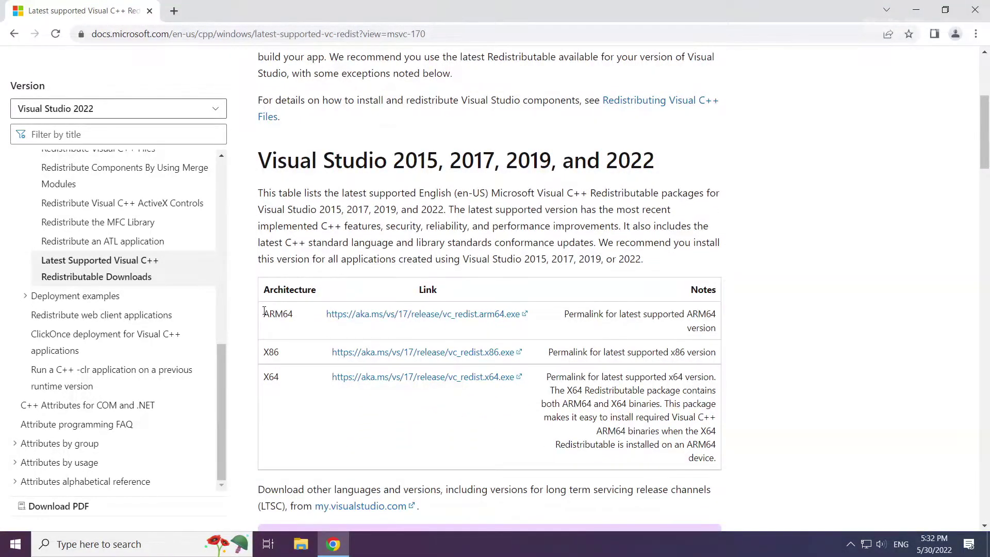
left_click_drag(264, 311, 554, 382)
left_click(395, 323)
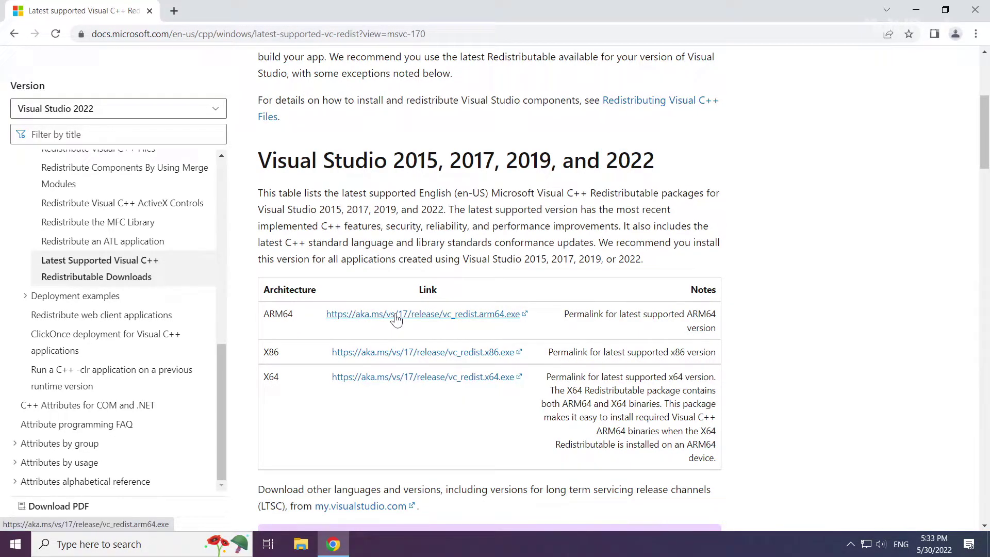
left_click(396, 316)
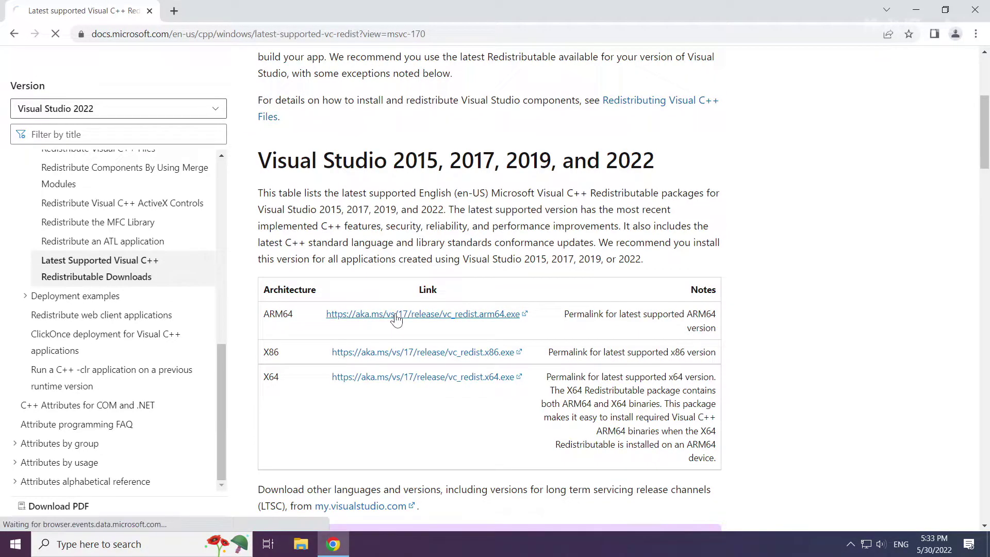
left_click(398, 355)
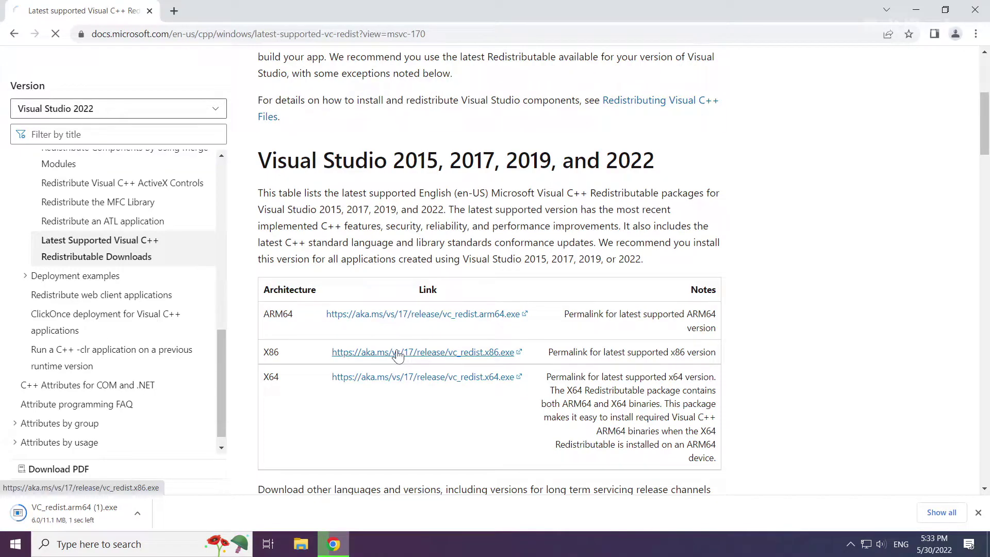
left_click(387, 380)
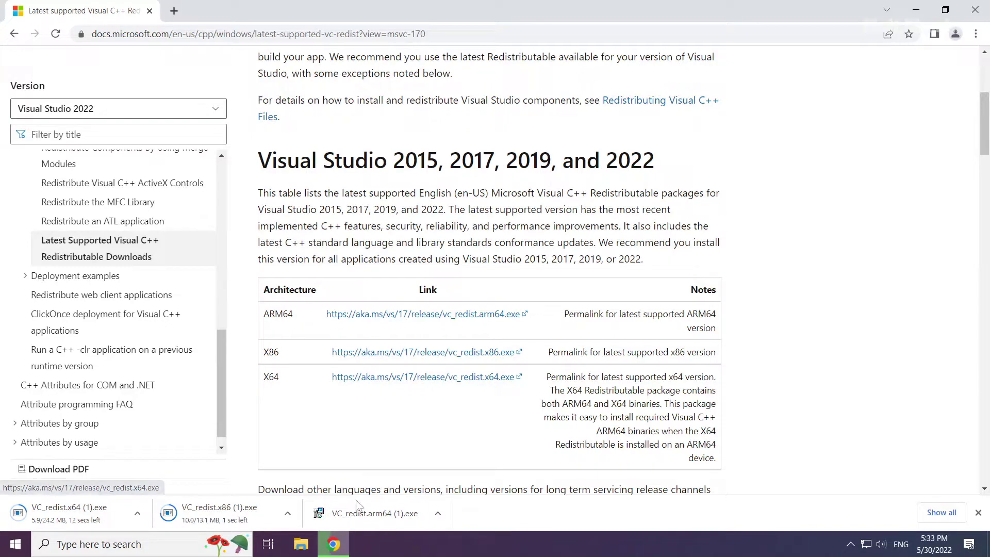
Start installing the ARM64 Visual C++ redistributable after agreeing to its licence
left_click(382, 514)
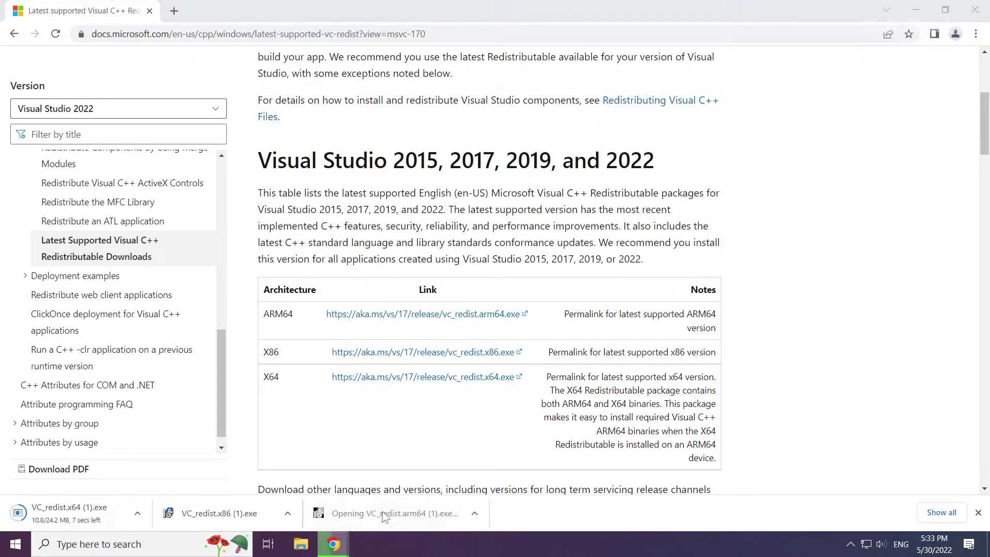
left_click_drag(635, 256, 635, 311)
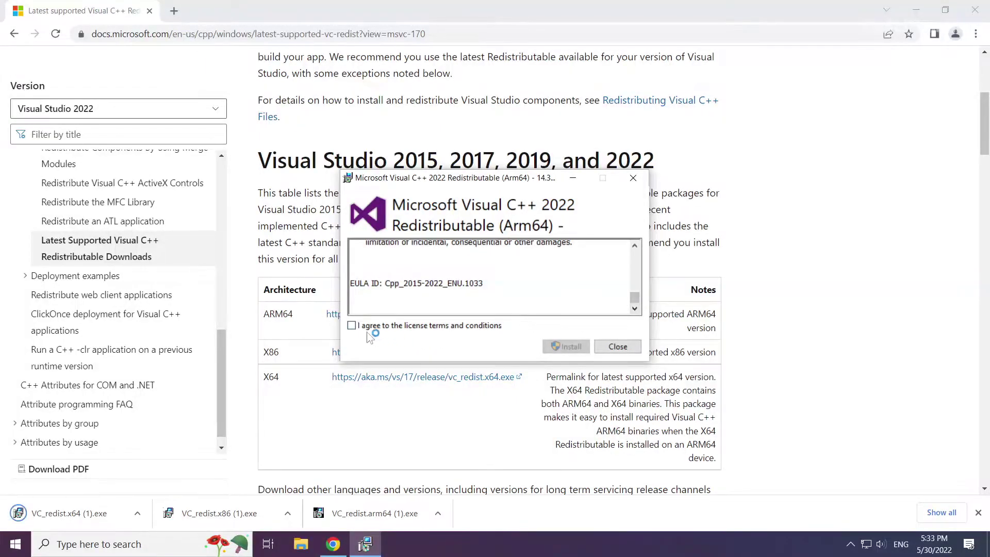
left_click(351, 325)
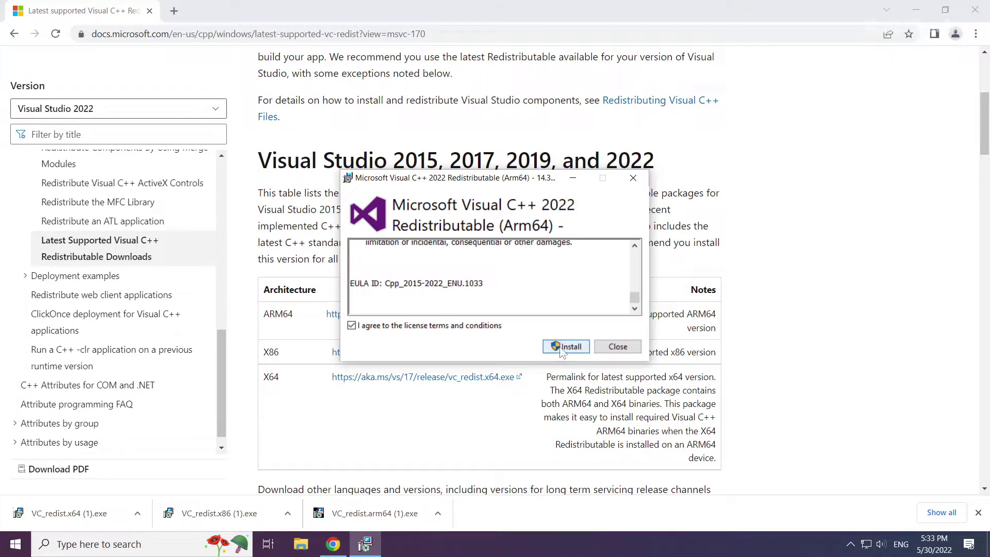
left_click(561, 351)
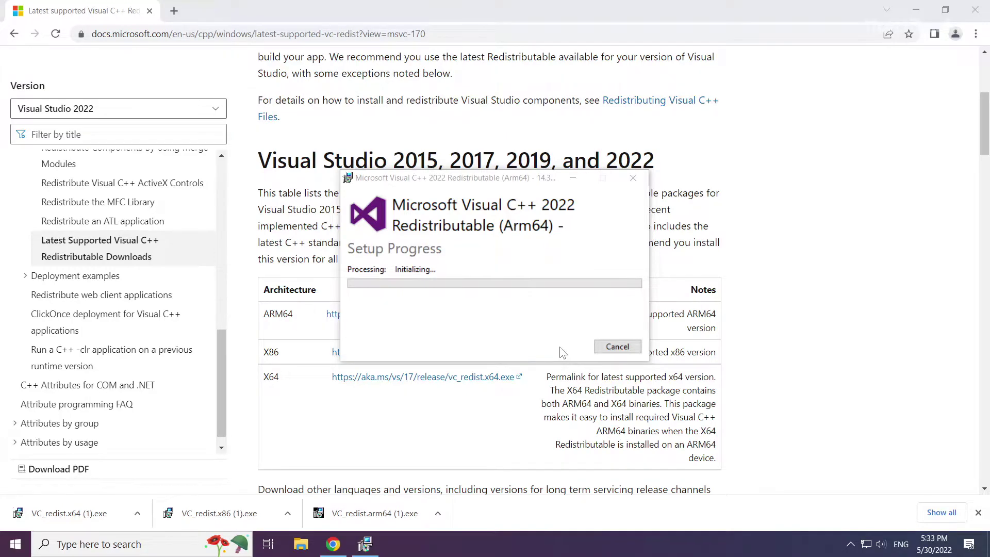
Install the x86 Visual C++ 2015-2022 Redistributable 14.32.31326 and close its setup
left_click(225, 513)
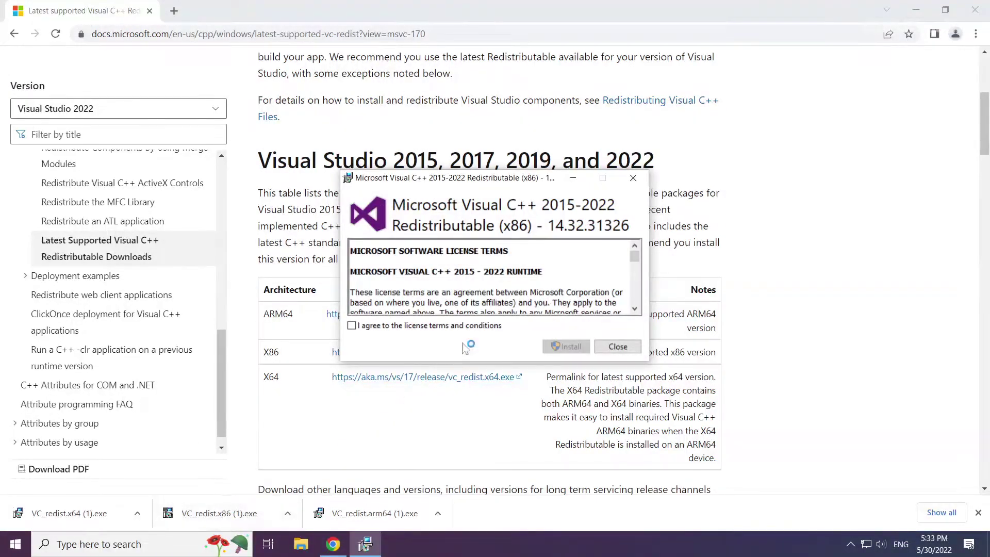
left_click_drag(636, 281, 633, 306)
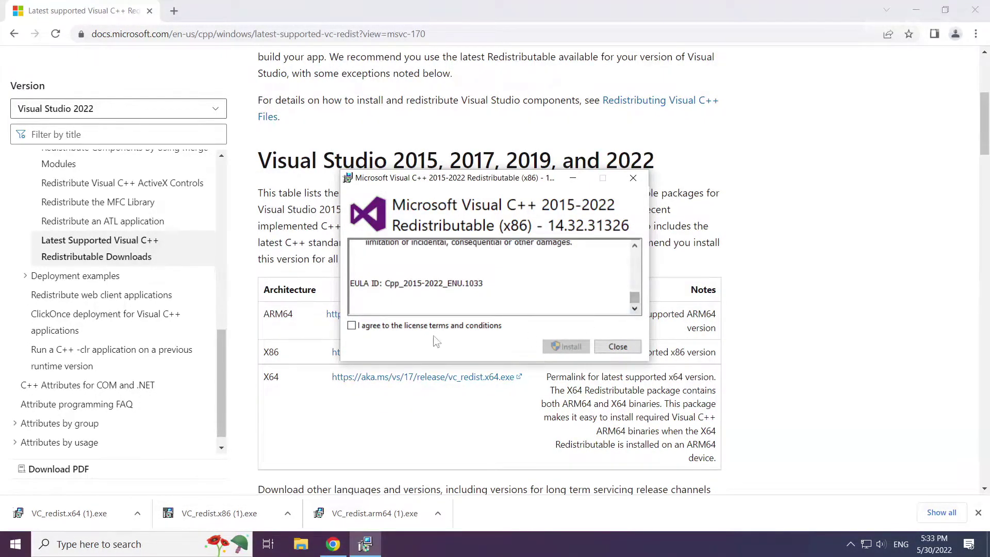
left_click(351, 325)
left_click(567, 346)
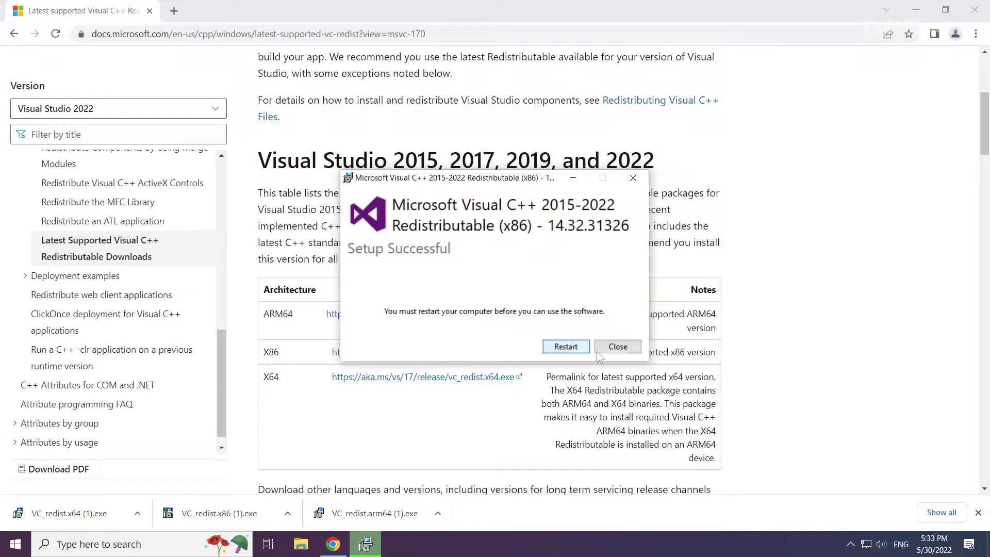
left_click(619, 347)
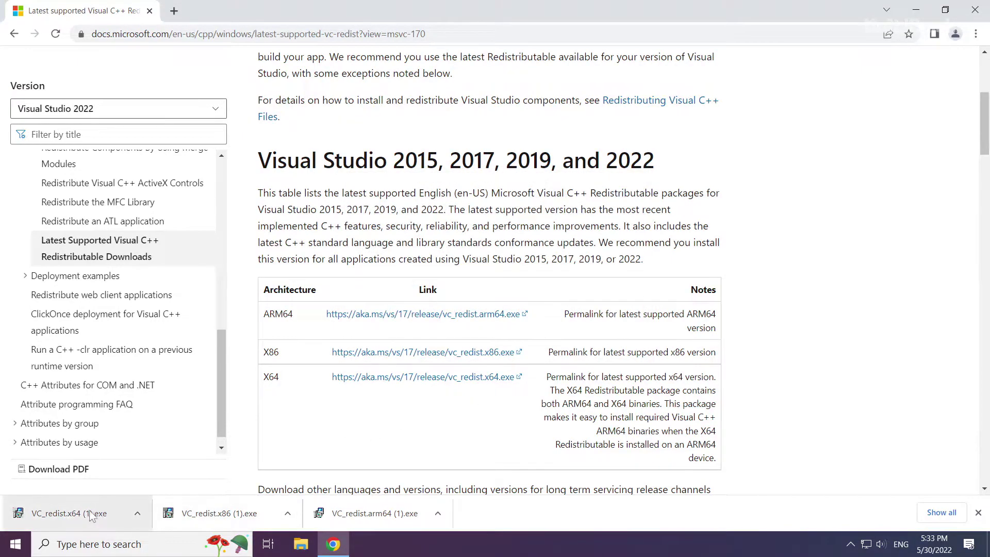
Install the x64 Visual C++ 2015-2022 Redistributable 14.32.31326, accepting its licence, and close setup
left_click(72, 514)
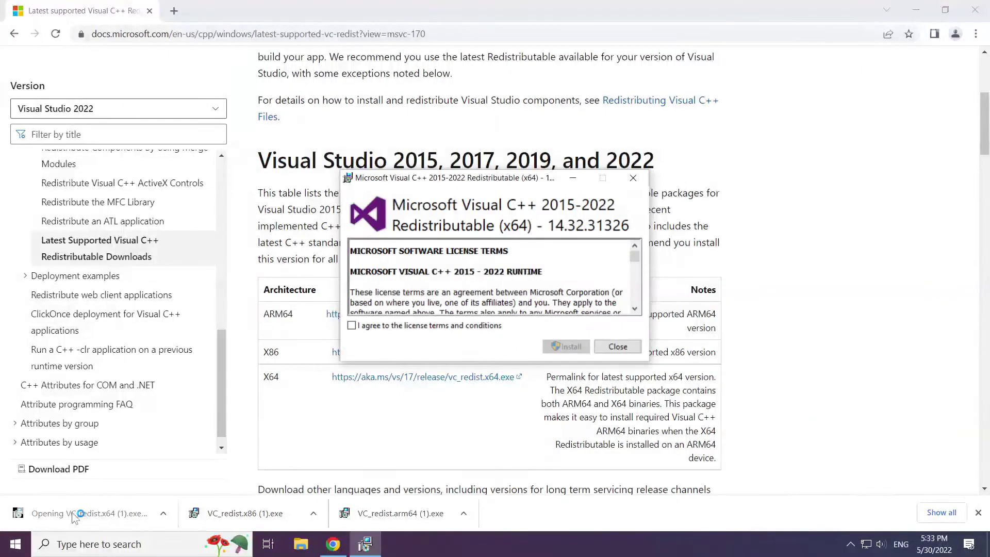
scroll(465, 289, "down", 15)
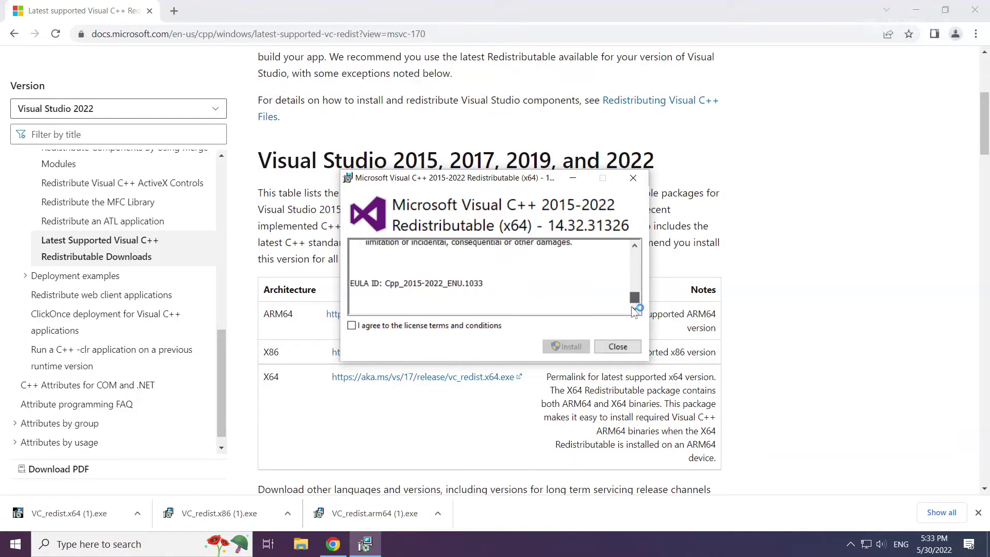
left_click(352, 325)
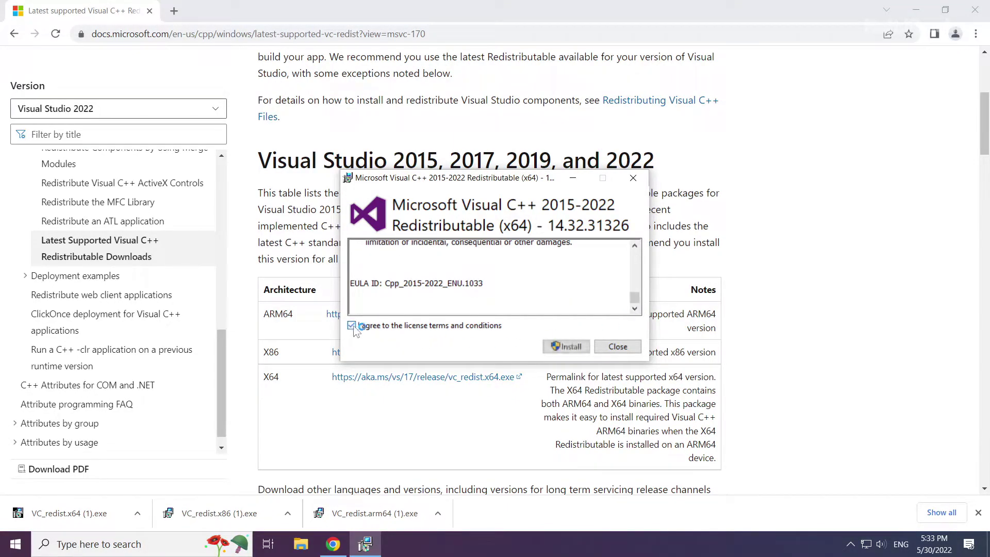
left_click(571, 350)
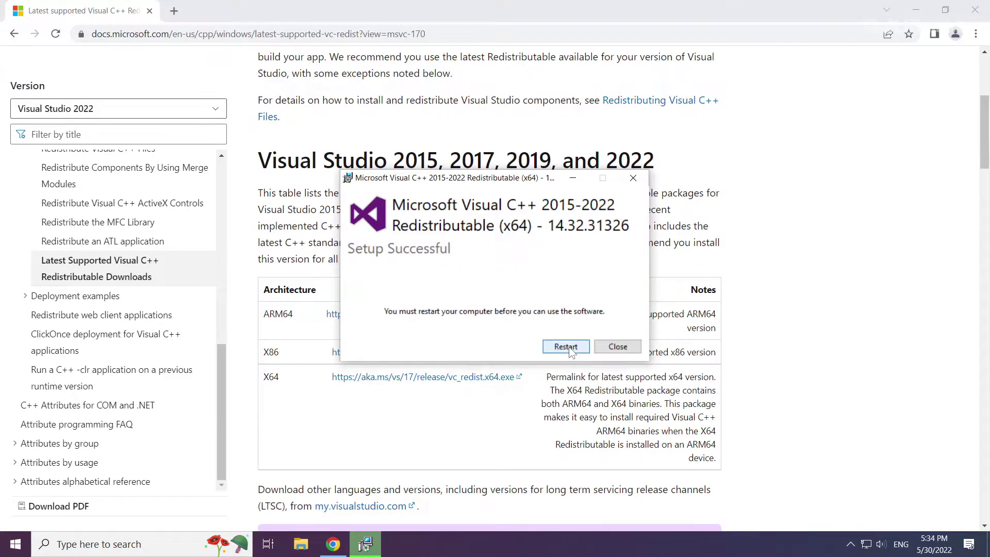
left_click(623, 349)
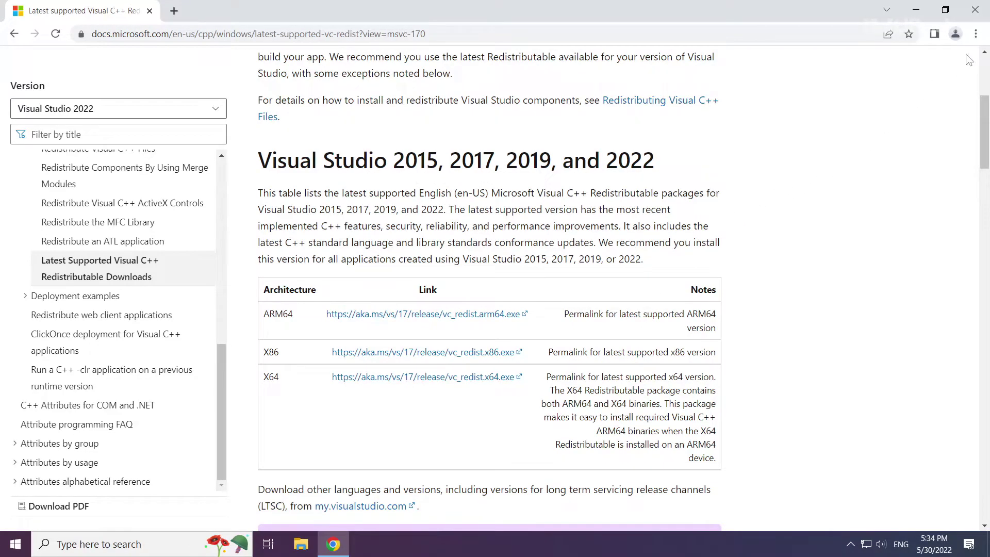
Close Chrome and launch Task Manager from the Start button's right-click menu
left_click(976, 12)
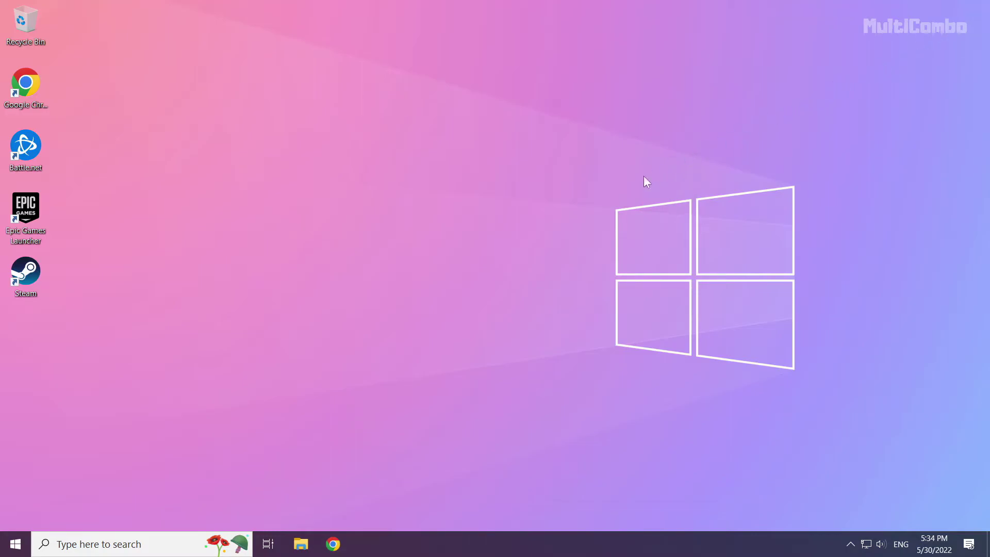
right_click(17, 549)
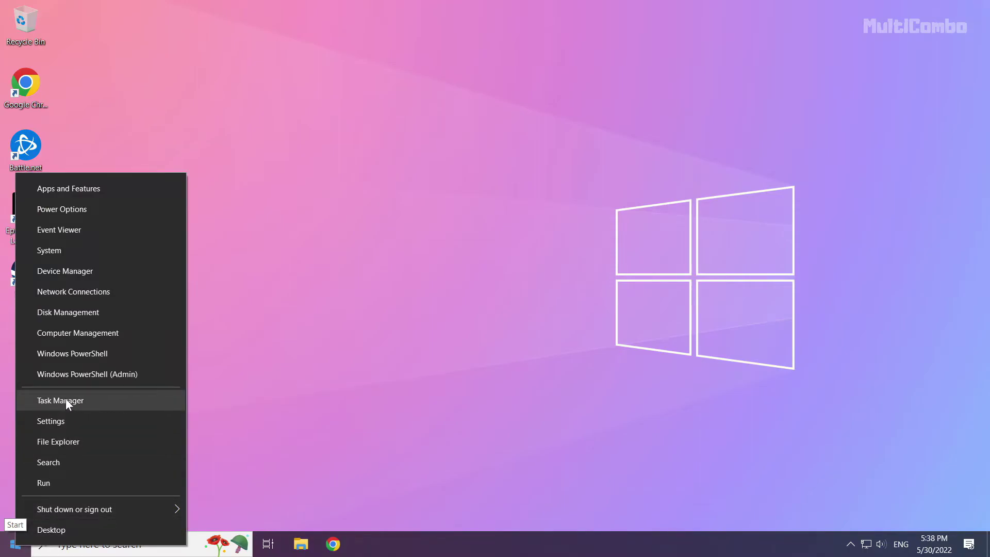
left_click(91, 403)
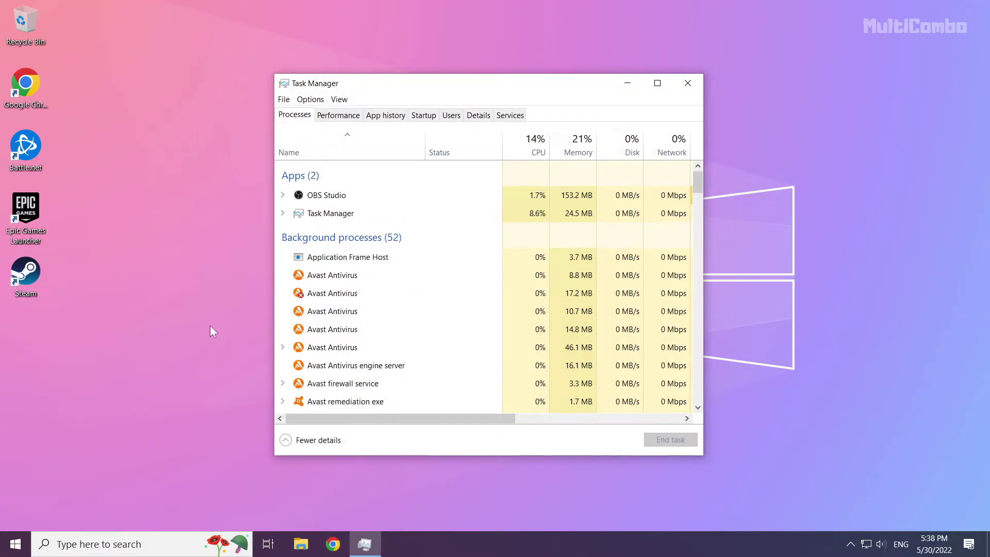
On the Startup tab, disable Microsoft Edge, Java Update Scheduler, Hamachi Client Application and Cortana
left_click(427, 118)
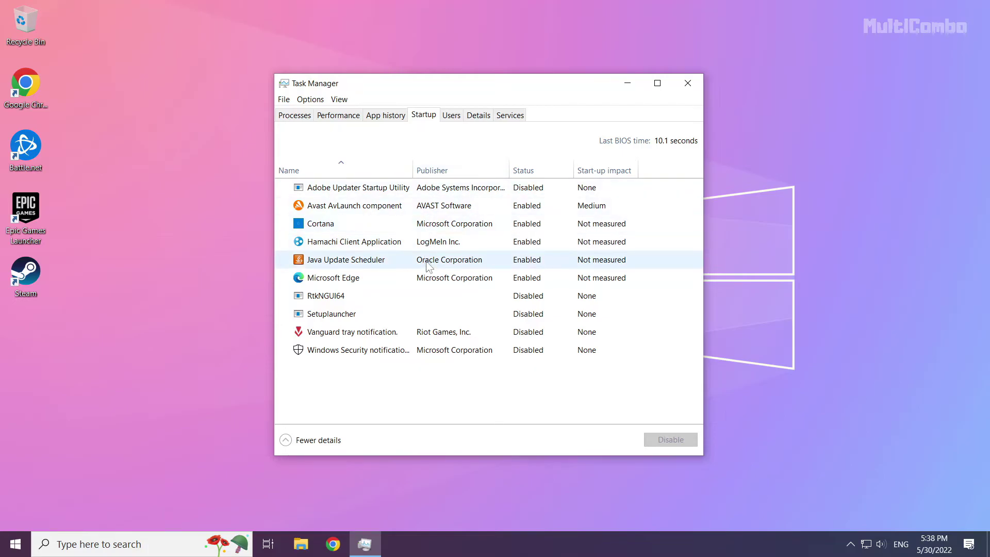
left_click(376, 278)
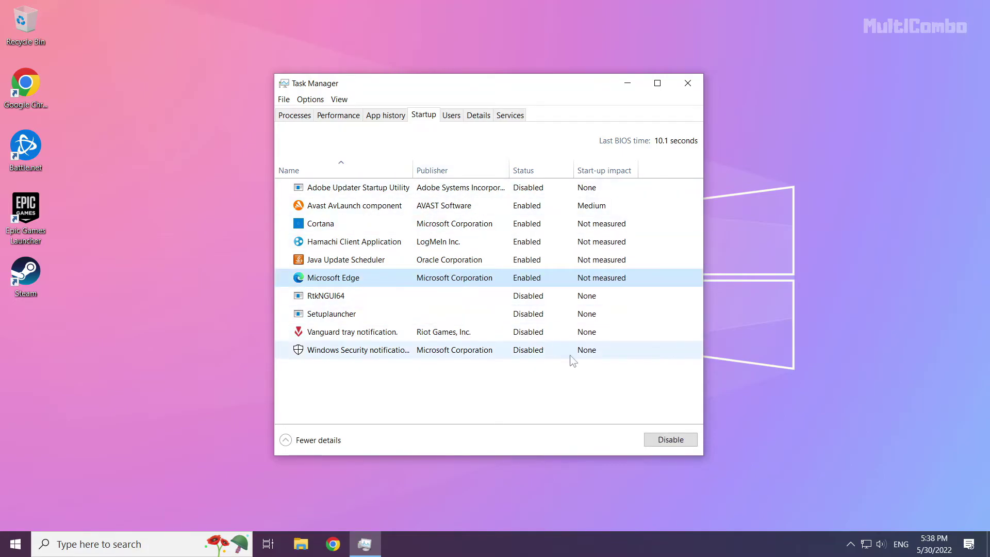
left_click(660, 441)
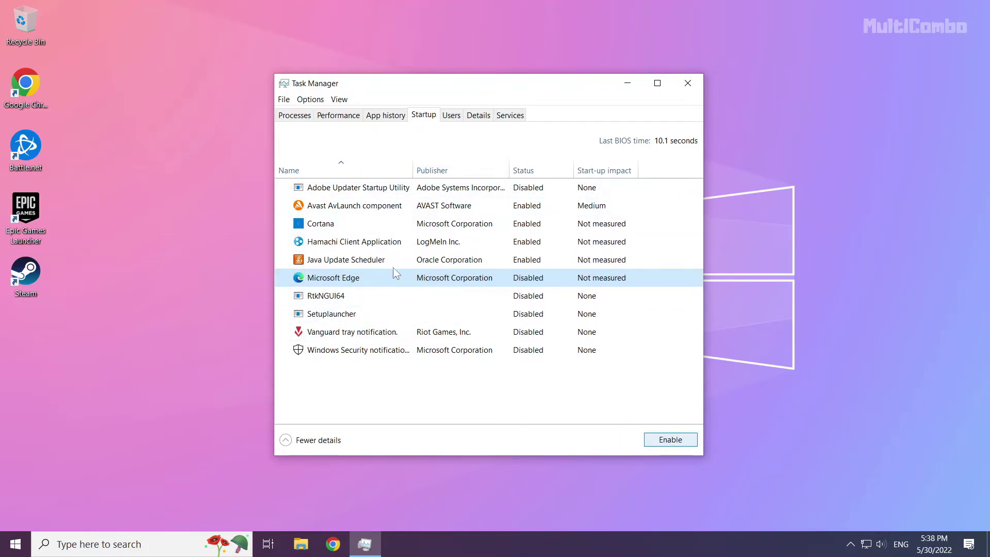
left_click(392, 264)
left_click(665, 439)
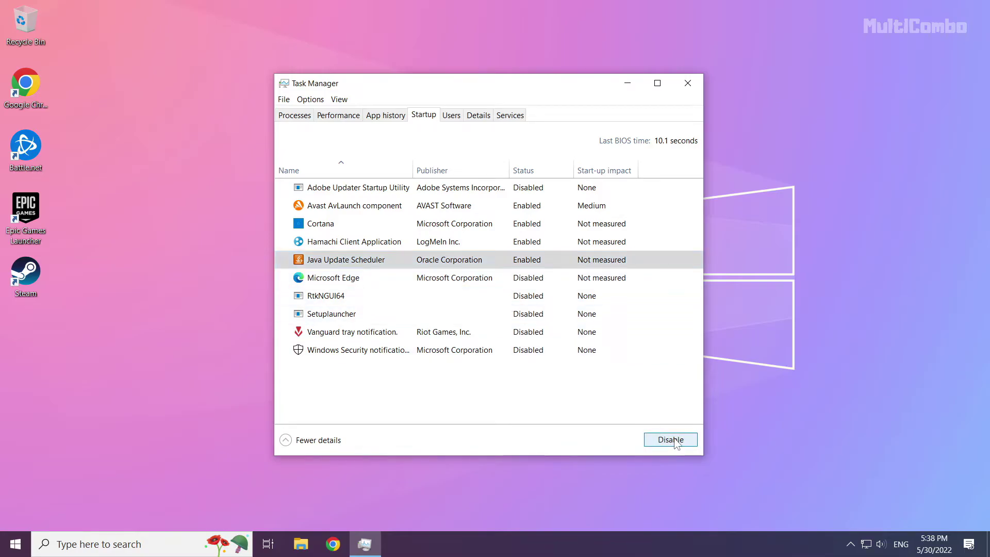
left_click(433, 243)
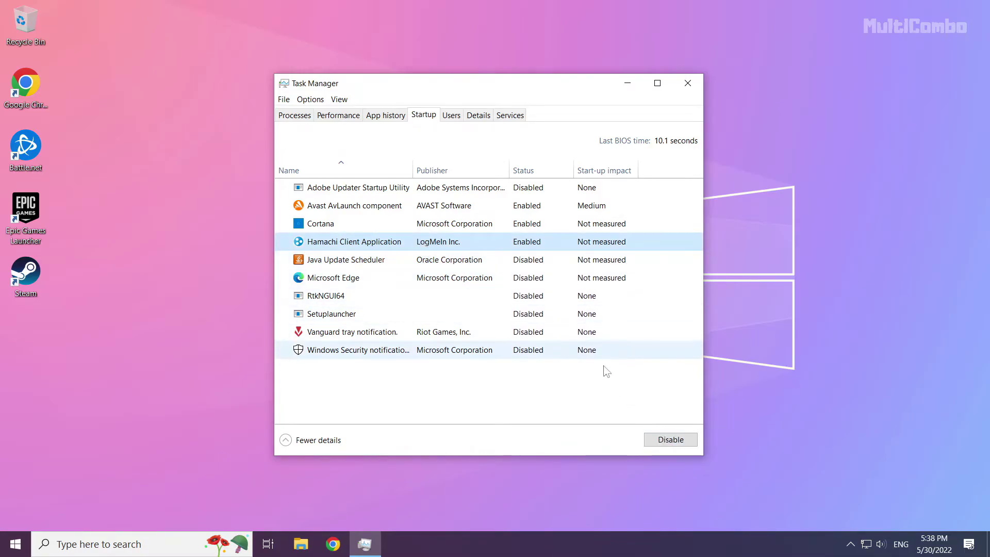
left_click(684, 442)
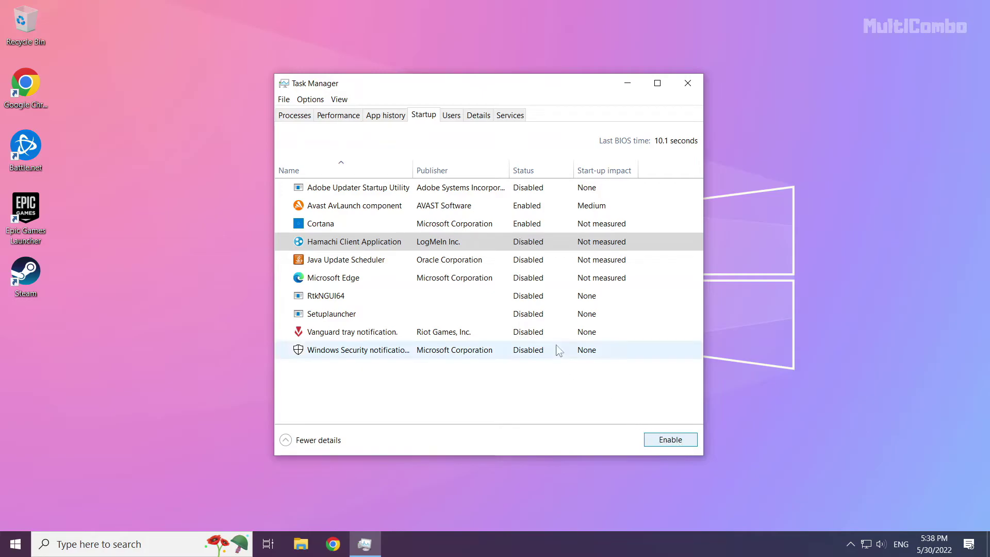
left_click(477, 227)
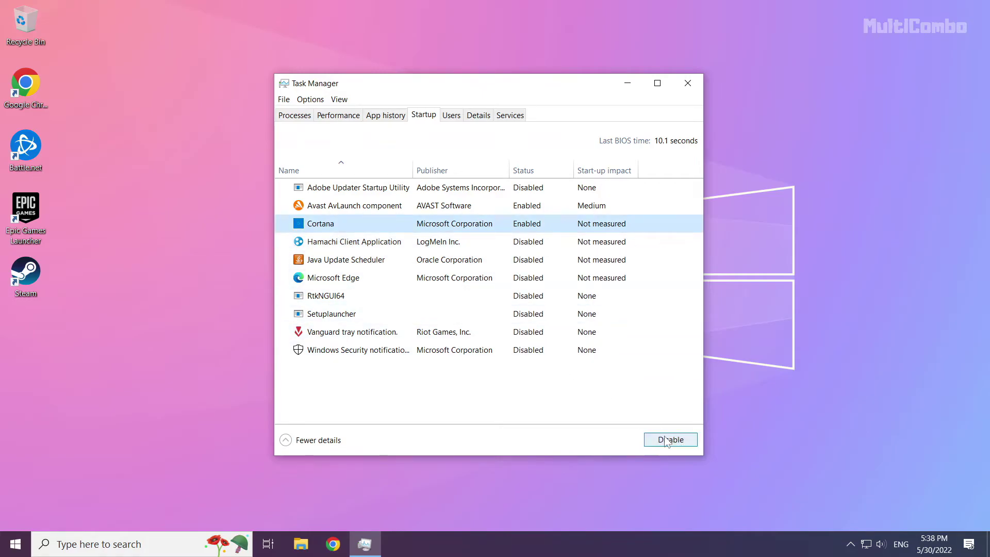
left_click(672, 441)
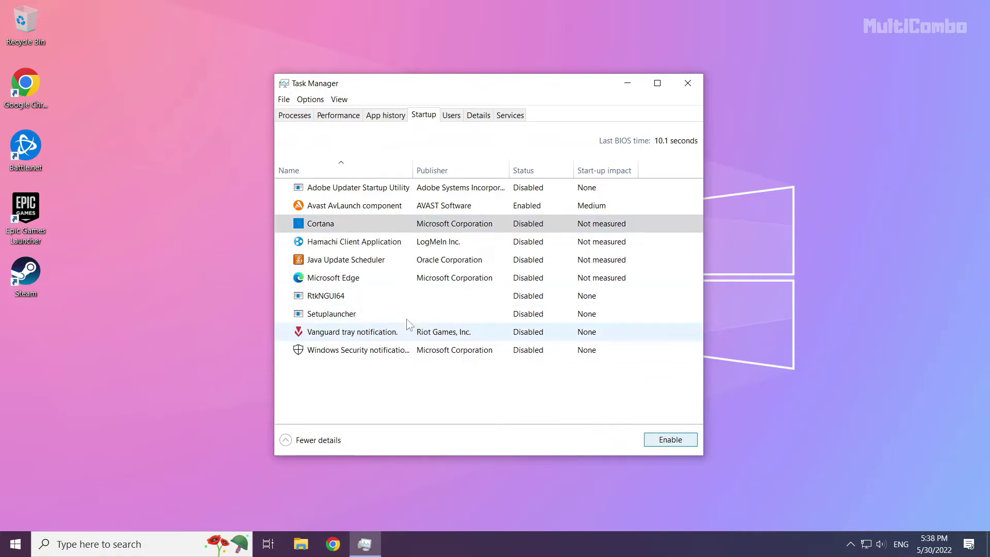
Close Task Manager and bring up the Start menu's Sleep, Shut down and Restart options
left_click(689, 84)
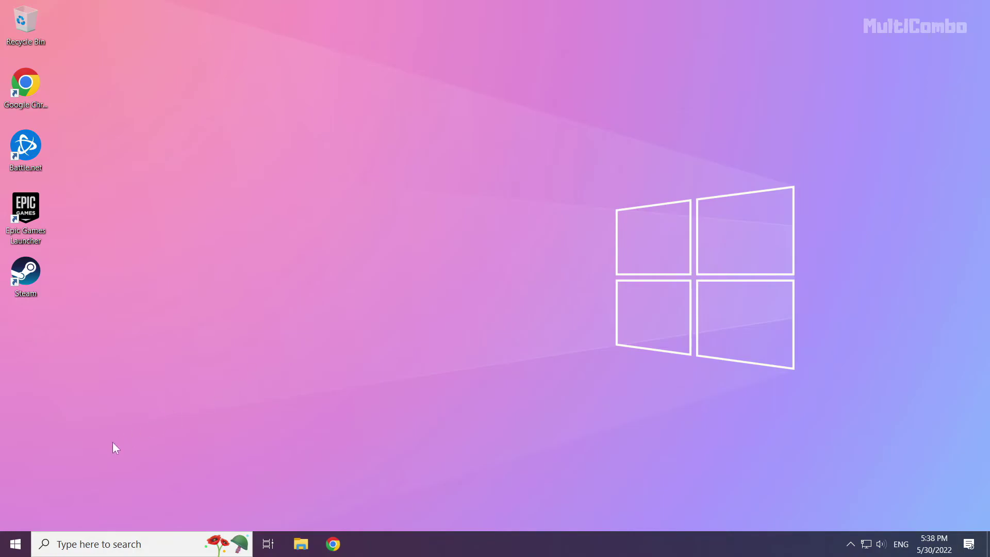
left_click(17, 547)
left_click(16, 516)
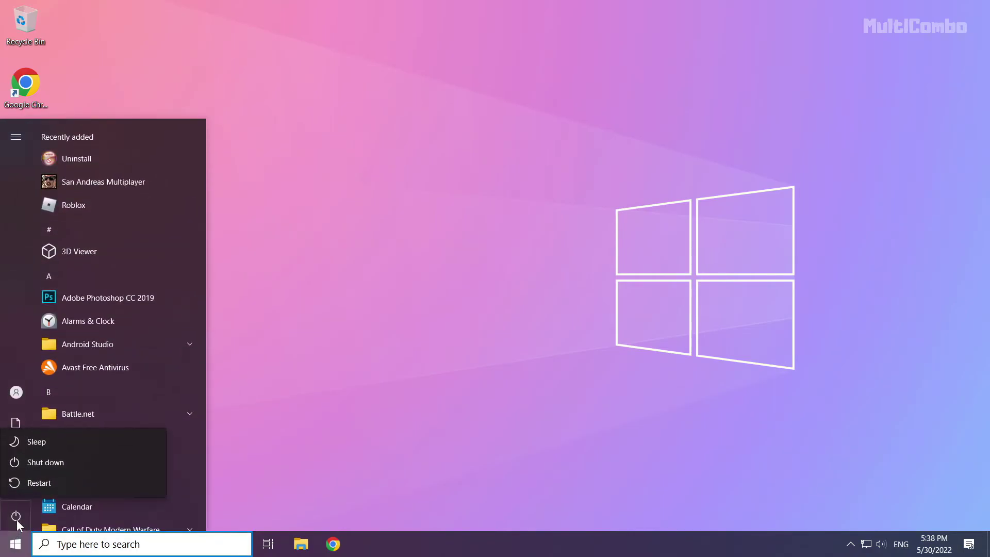